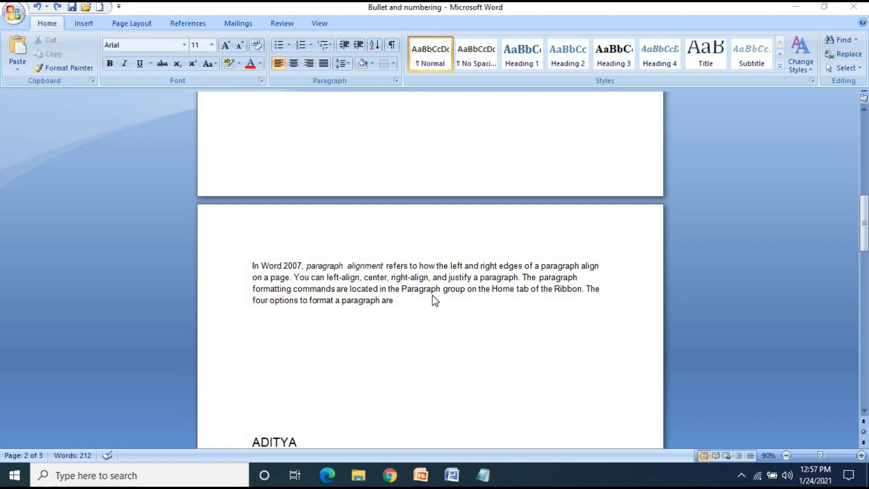
click(331, 45)
click(341, 23)
click(330, 43)
click(346, 32)
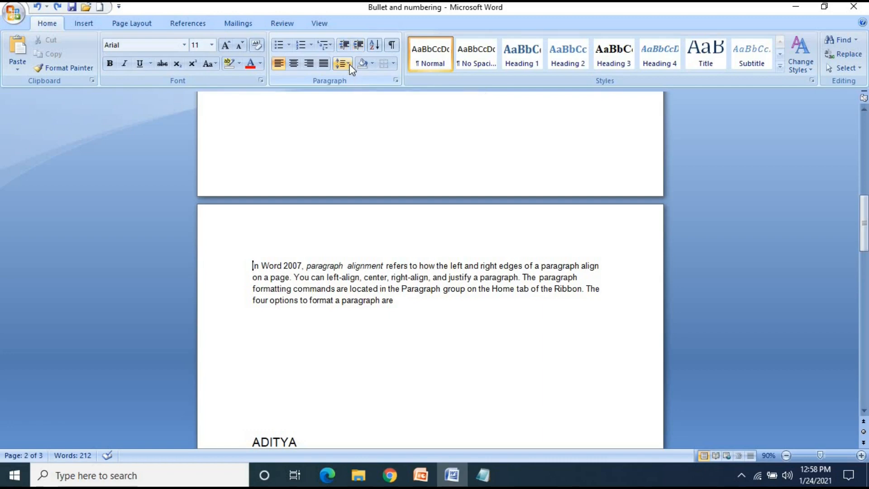
Open the line spacing options for the Word 2007 paragraph and try raising the left indentation, then return it to 0 inches
click(348, 64)
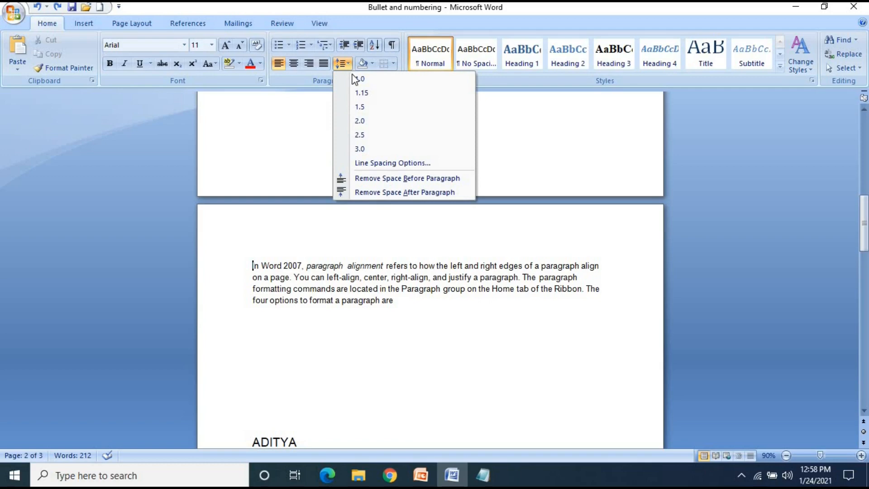
click(381, 164)
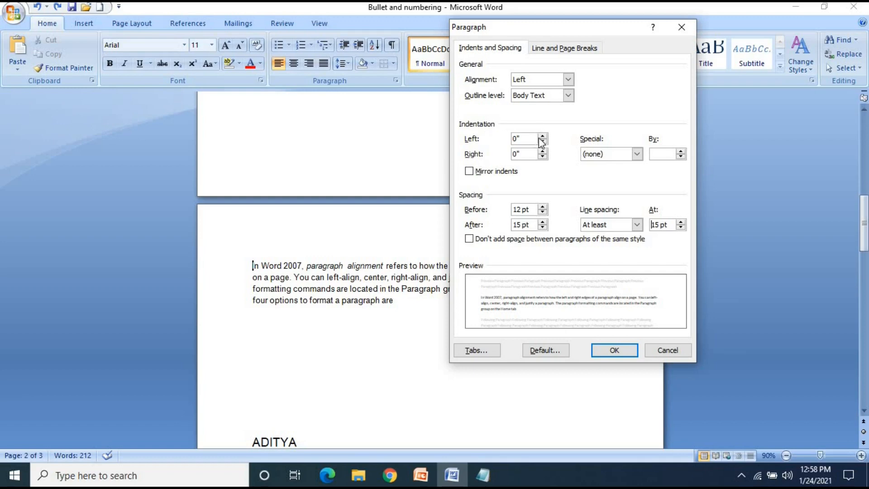
click(517, 139)
double_click(517, 138)
click(542, 136)
click(542, 136)
click(542, 142)
click(542, 141)
Try a right indentation of 0.5 inches for the paragraph, then return it to 0 inches
click(542, 151)
click(542, 151)
click(542, 150)
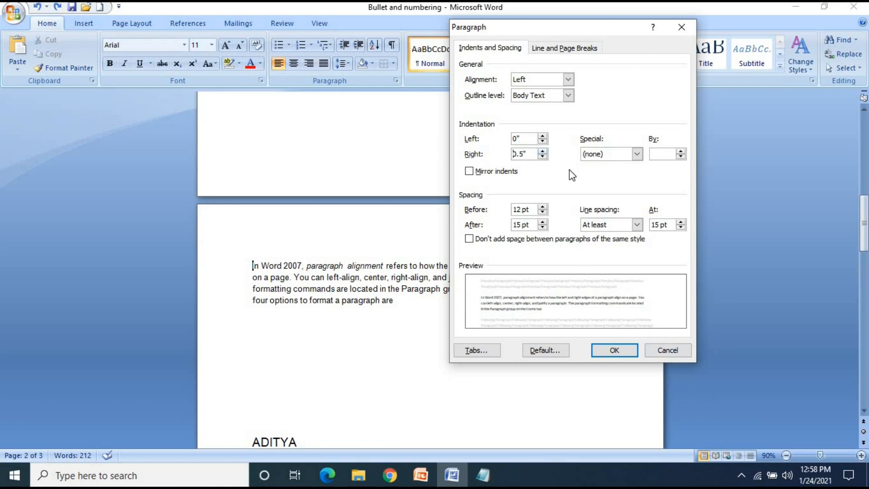
click(542, 157)
click(542, 157)
click(542, 157)
click(542, 157)
click(542, 157)
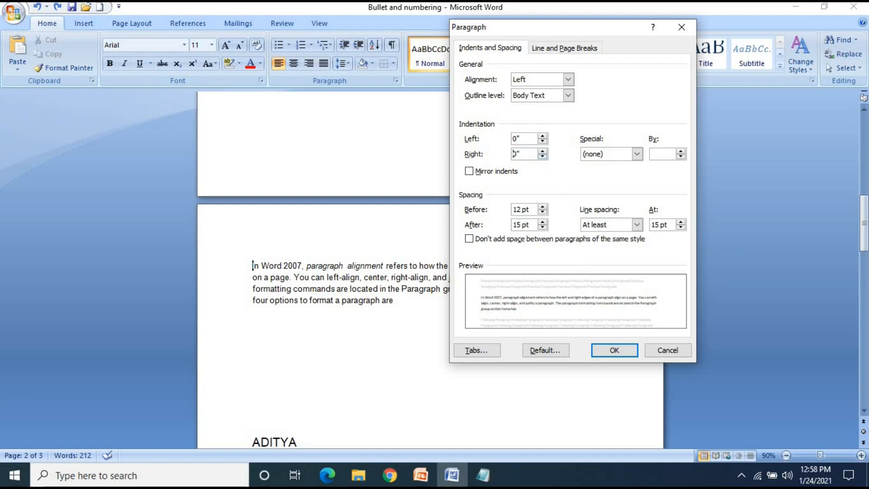
Try a First line special indentation for the paragraph and raise it to 1.2 inches
click(637, 154)
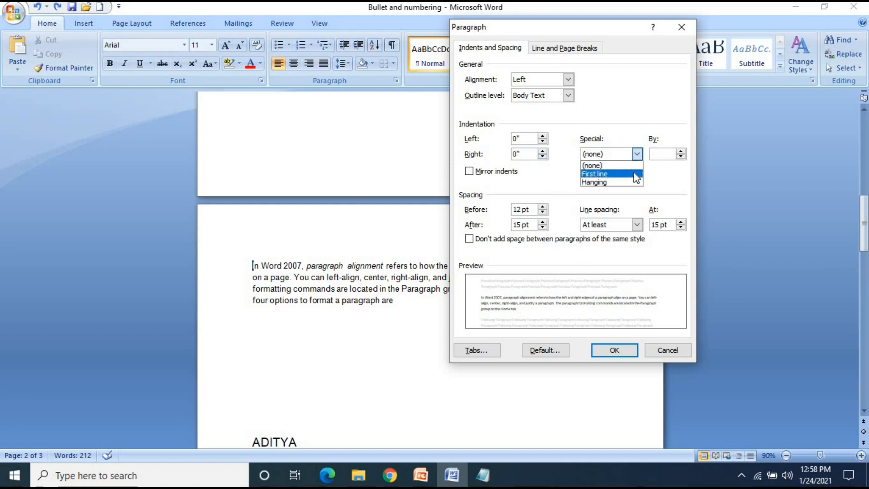
click(637, 174)
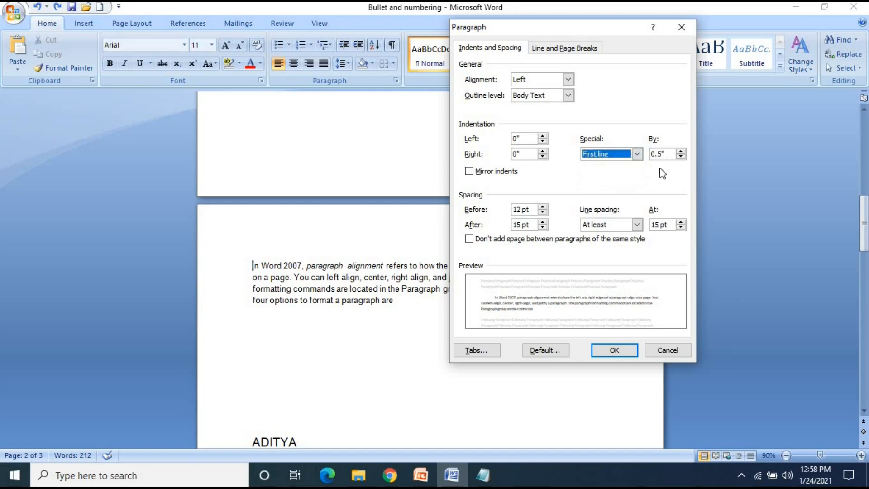
key(Tab)
click(680, 151)
click(680, 152)
click(680, 151)
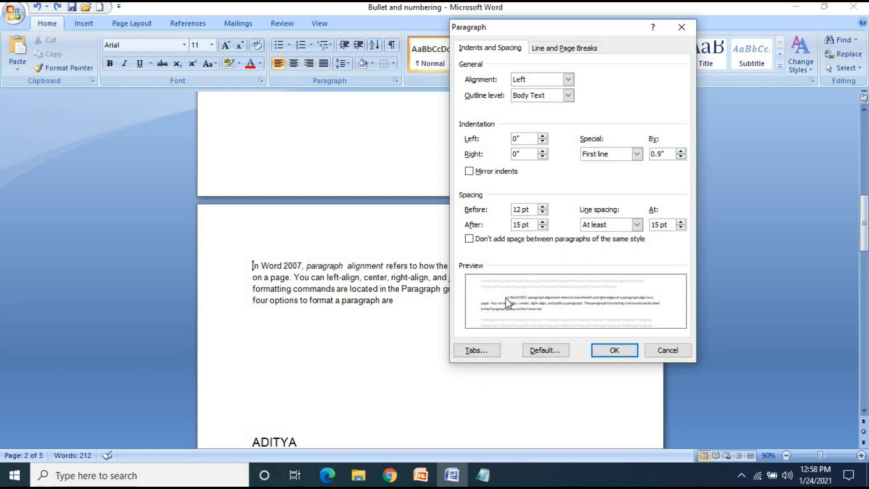
click(681, 151)
click(680, 151)
click(681, 151)
Try a Hanging special indentation of 2 inches, then close the paragraph settings without applying them
click(636, 154)
click(593, 181)
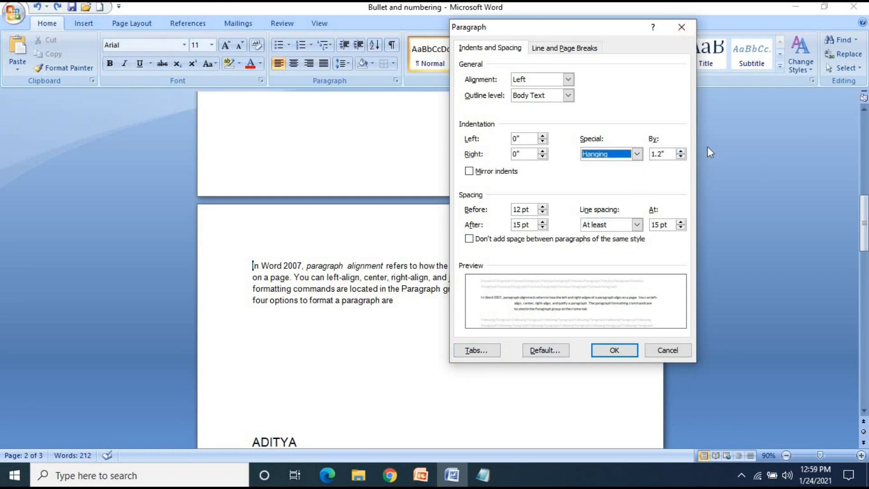
click(681, 151)
drag(681, 152, 680, 152)
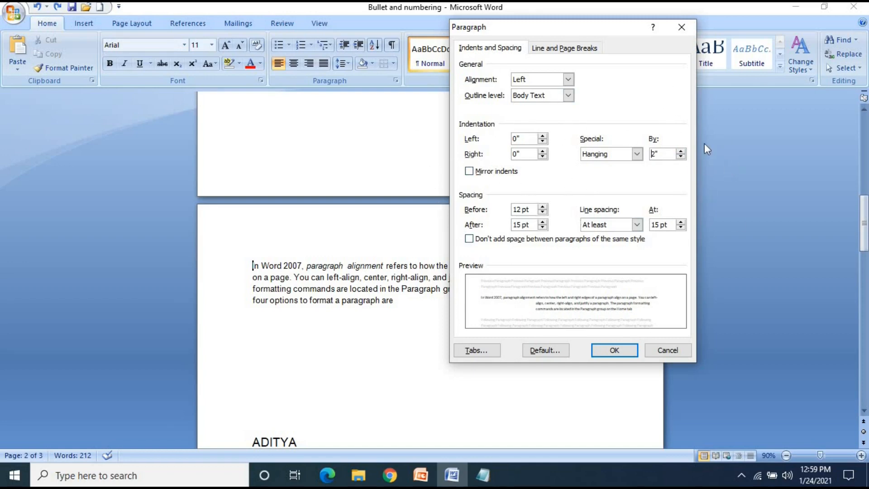
click(681, 27)
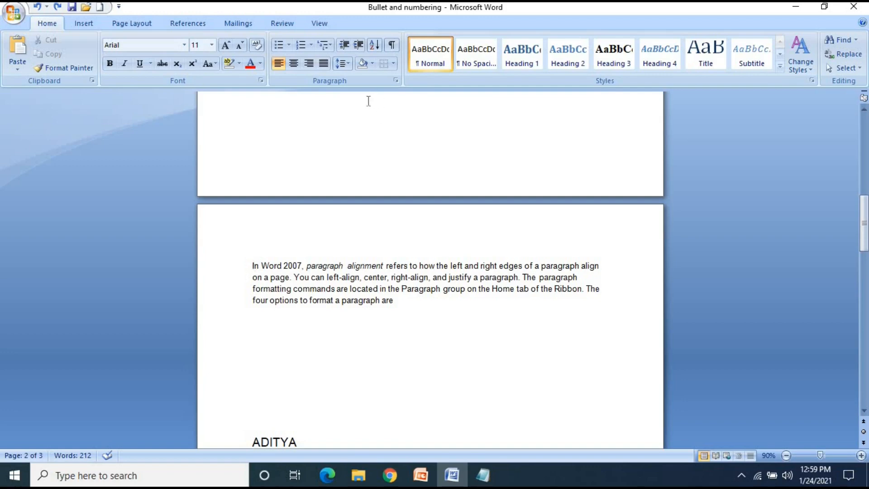
Increase the indent of the Word 2007 paragraph repeatedly so it starts about halfway across the page
click(363, 45)
click(363, 45)
click(362, 45)
click(363, 45)
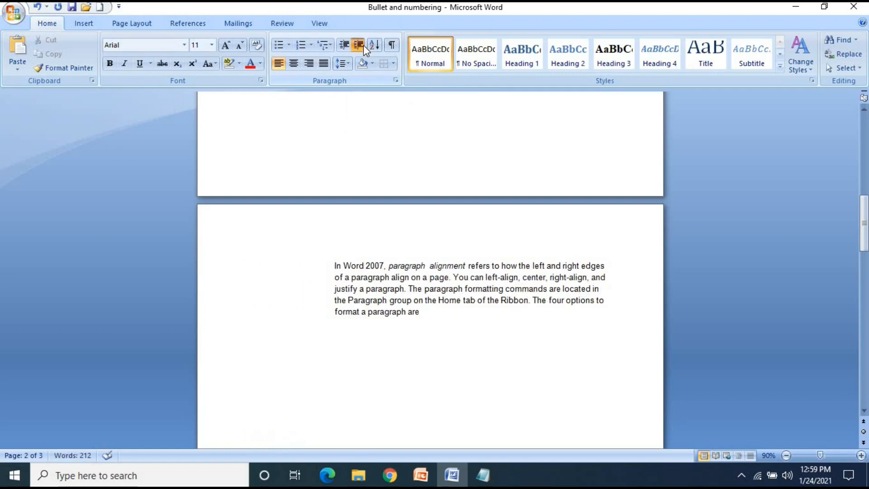
click(363, 45)
click(363, 45)
click(363, 46)
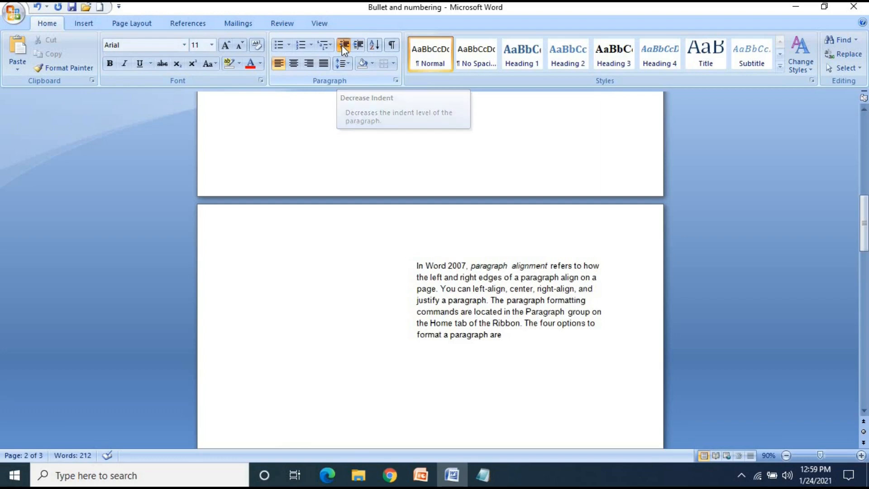
Decrease the paragraph's indent repeatedly to bring it back close to the left margin
click(341, 46)
click(341, 45)
click(341, 45)
click(341, 45)
click(341, 45)
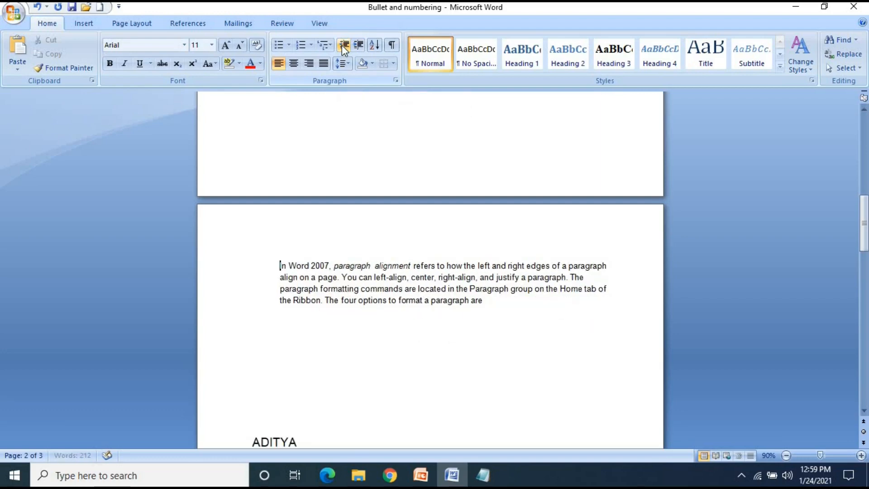
click(341, 45)
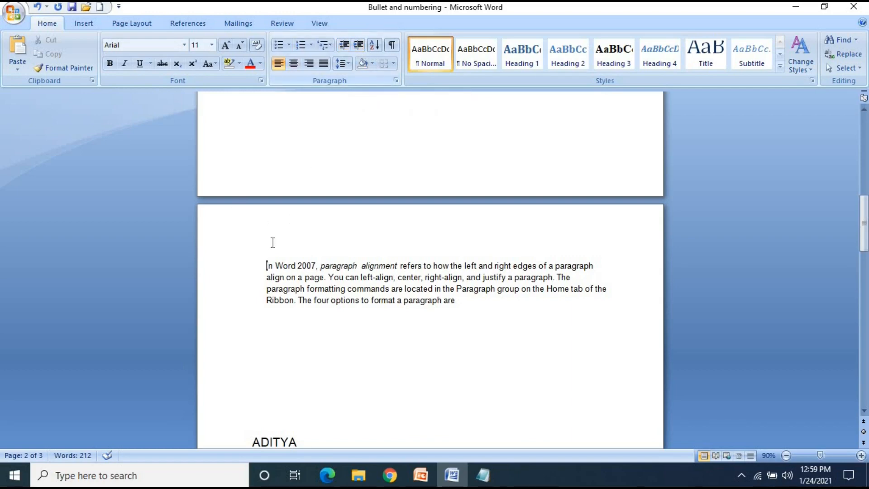
Increase the paragraph's indent slightly, then decrease it until the text sits at the left margin
click(358, 45)
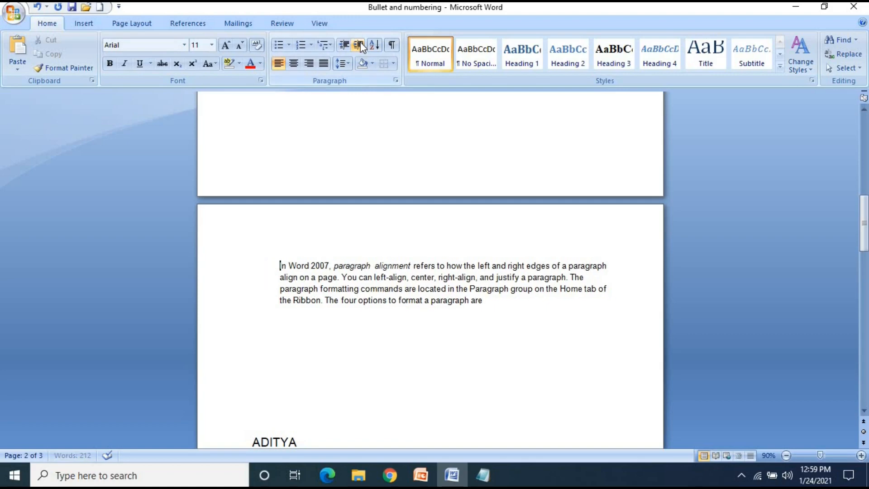
click(359, 44)
click(344, 44)
click(345, 45)
click(345, 45)
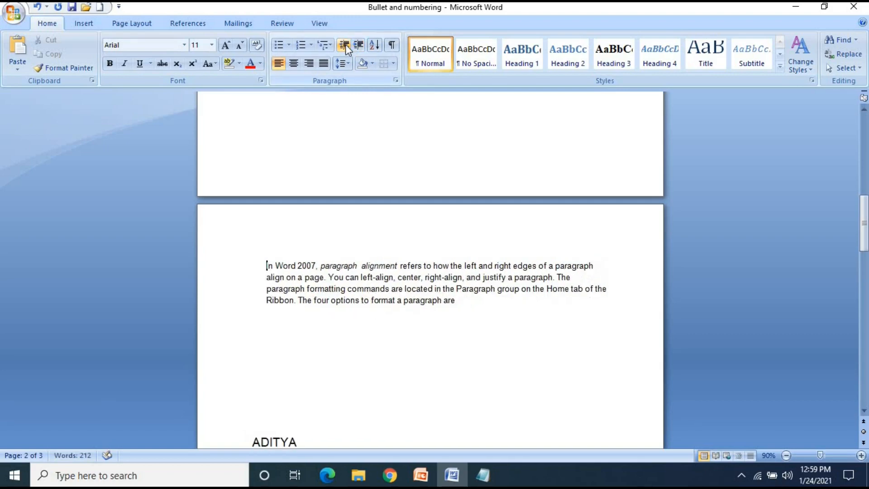
click(345, 45)
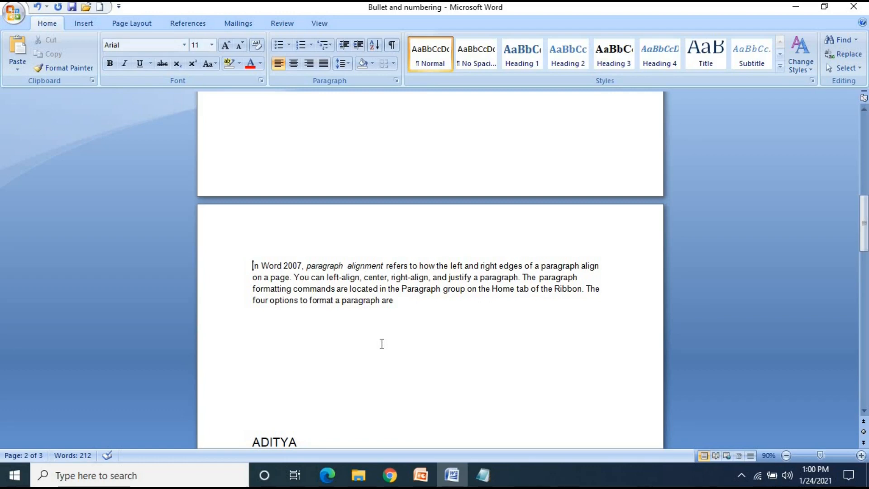
Examine the order of the names in the list below the paragraph
scroll(381, 344, down, 8)
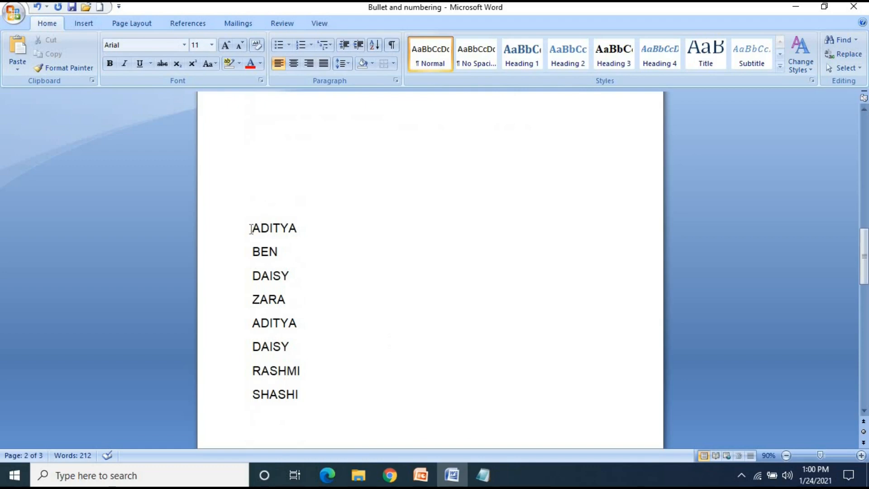
click(252, 228)
click(304, 223)
click(278, 253)
click(283, 278)
click(288, 297)
click(301, 321)
click(292, 347)
click(303, 370)
click(305, 392)
drag(250, 225, 310, 392)
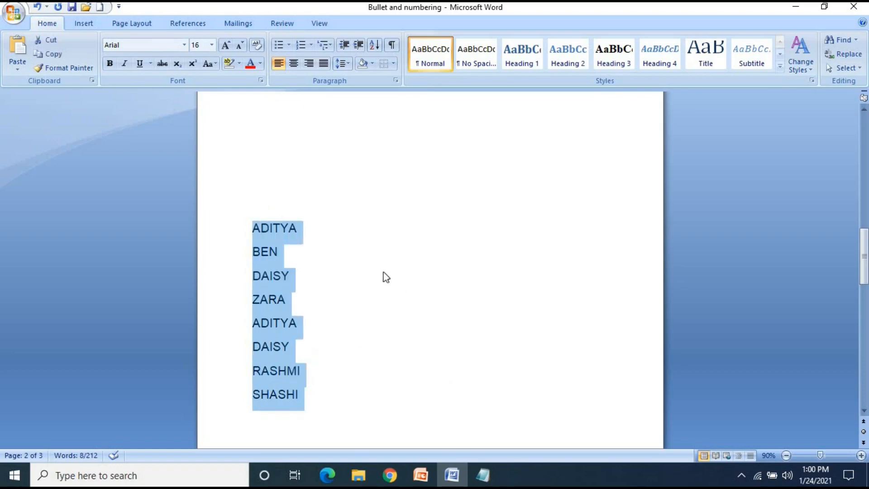
click(330, 304)
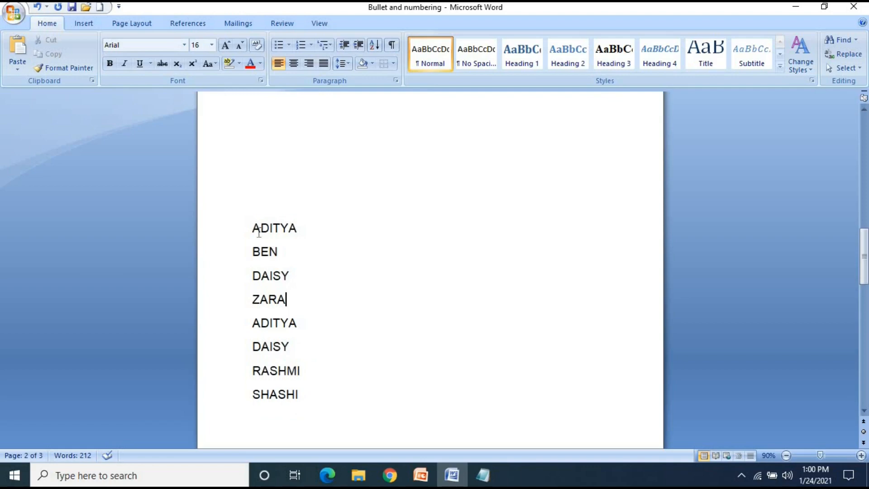
Sort the whole list of names by paragraphs as text in descending order, with no header row
drag(252, 224, 315, 392)
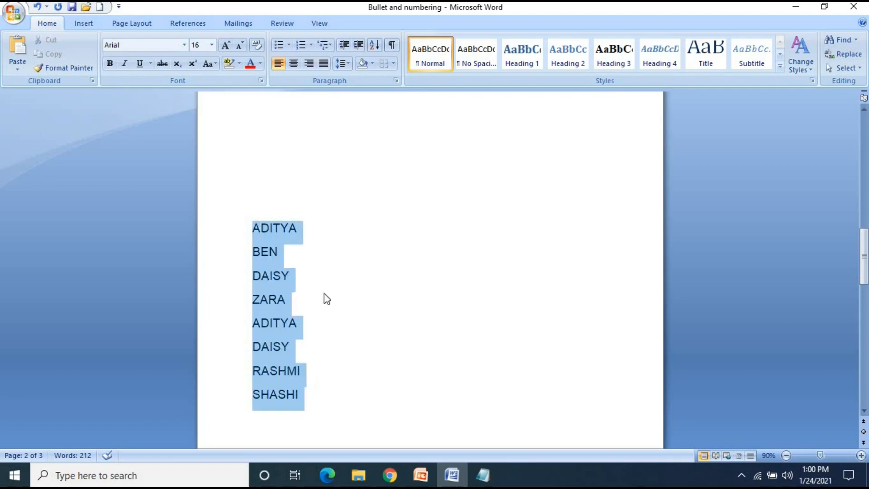
click(375, 45)
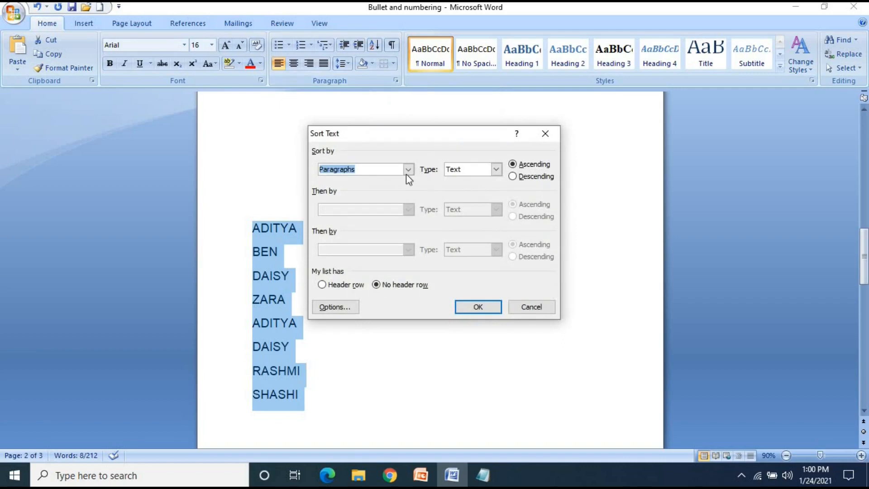
click(408, 168)
click(407, 167)
click(496, 169)
click(498, 171)
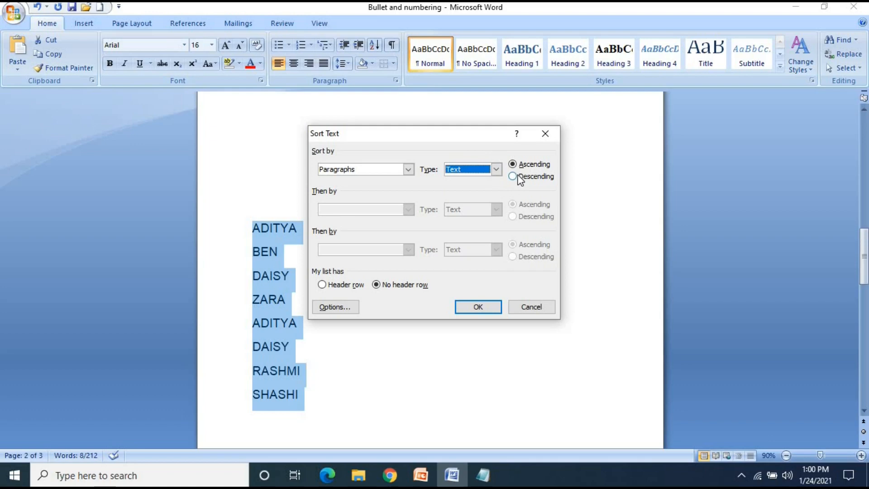
click(513, 177)
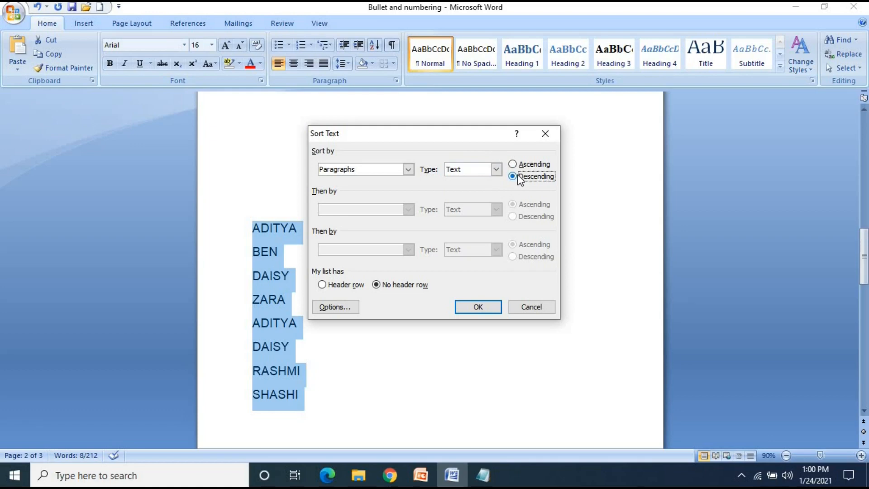
click(516, 165)
click(513, 176)
click(478, 308)
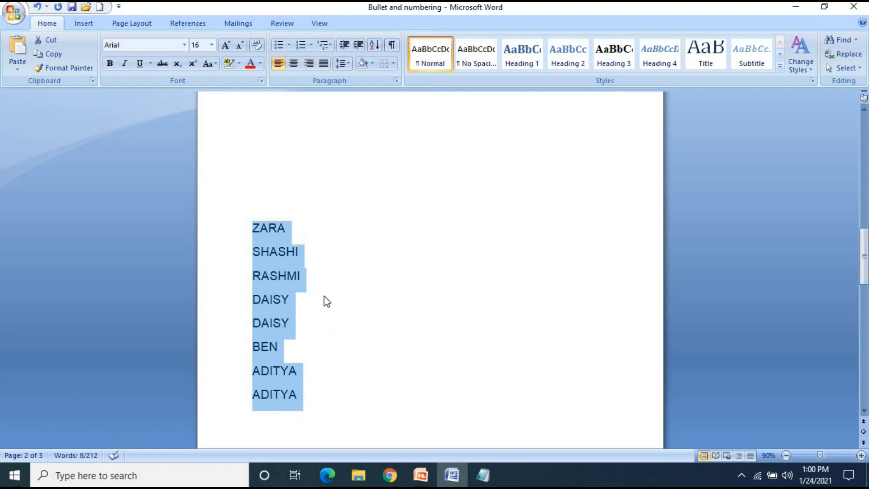
Check the order of the descending name list from the first entry to the last
click(324, 301)
click(290, 228)
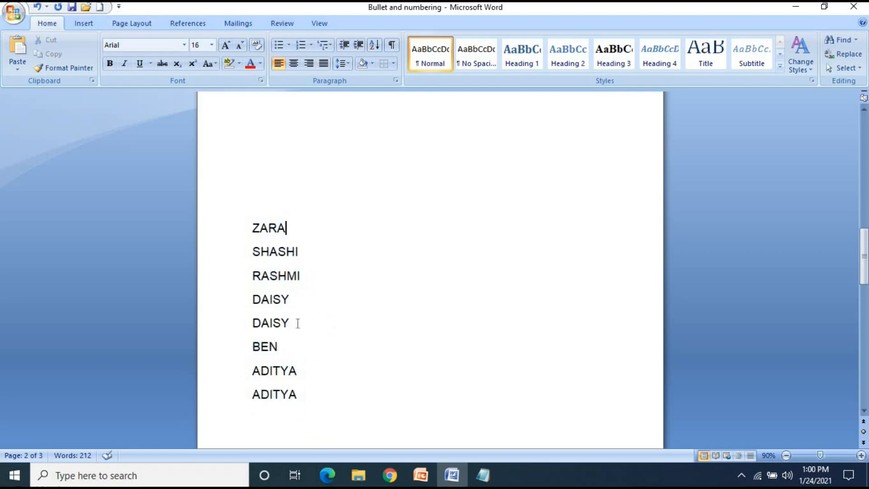
click(253, 227)
click(300, 251)
click(313, 398)
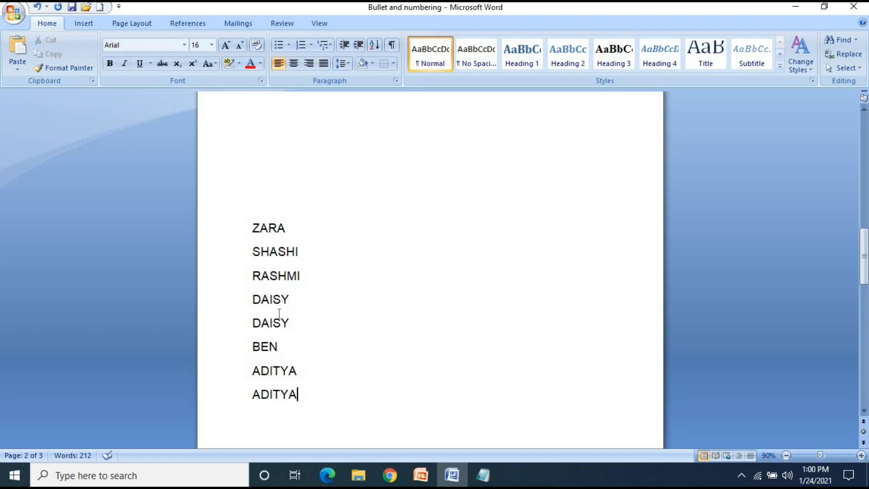
click(253, 226)
double_click(273, 225)
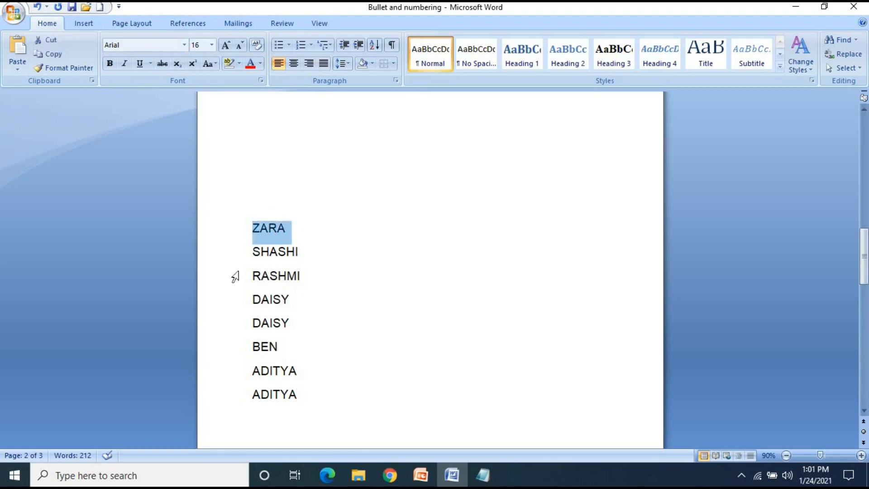
drag(252, 252, 313, 246)
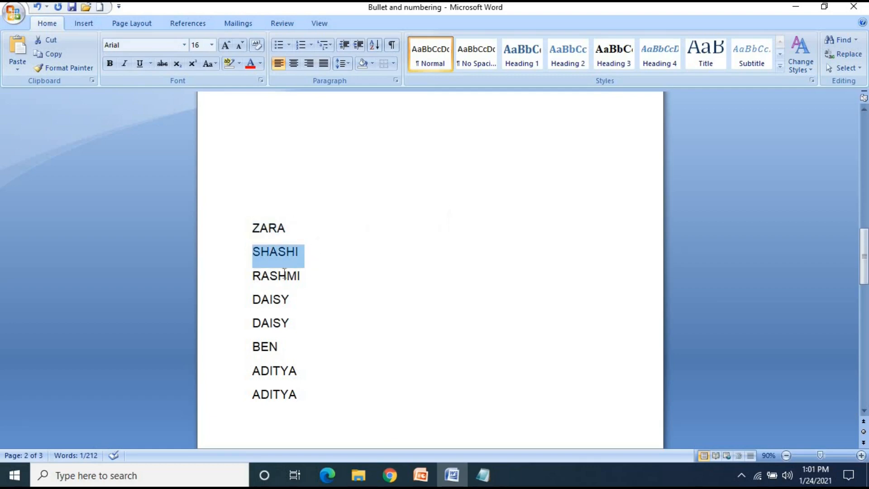
drag(252, 275, 297, 277)
click(256, 301)
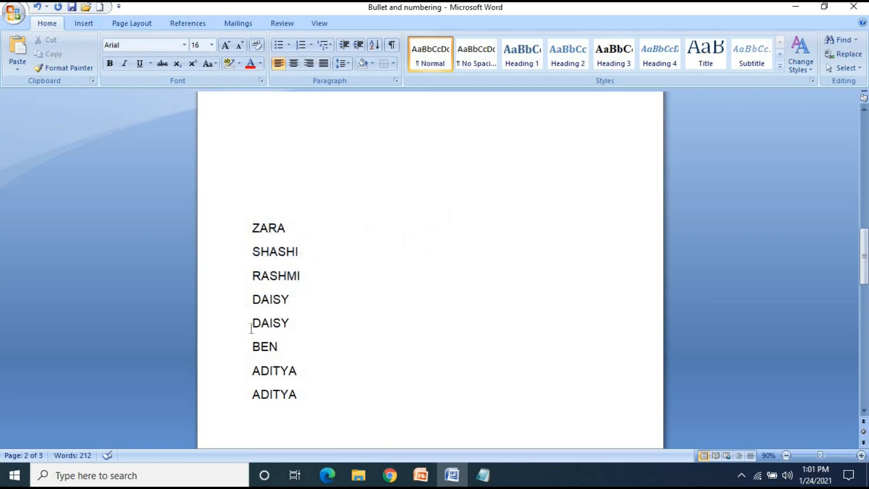
drag(261, 324, 281, 324)
click(261, 371)
click(276, 398)
click(308, 397)
Sort the whole list of names by paragraphs as text in ascending order
drag(311, 394, 252, 234)
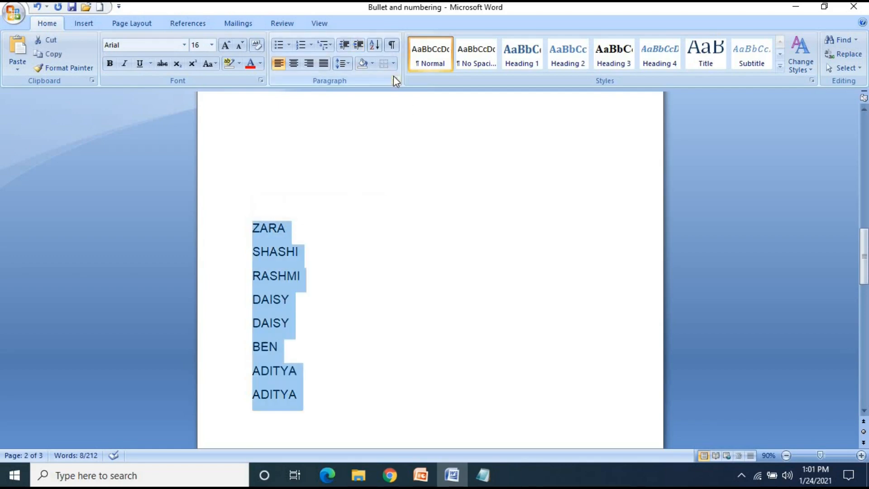
click(376, 49)
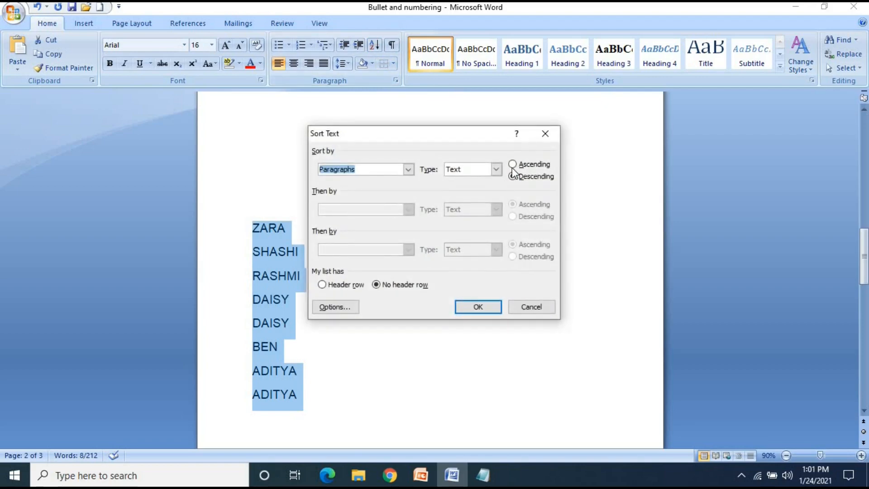
click(513, 165)
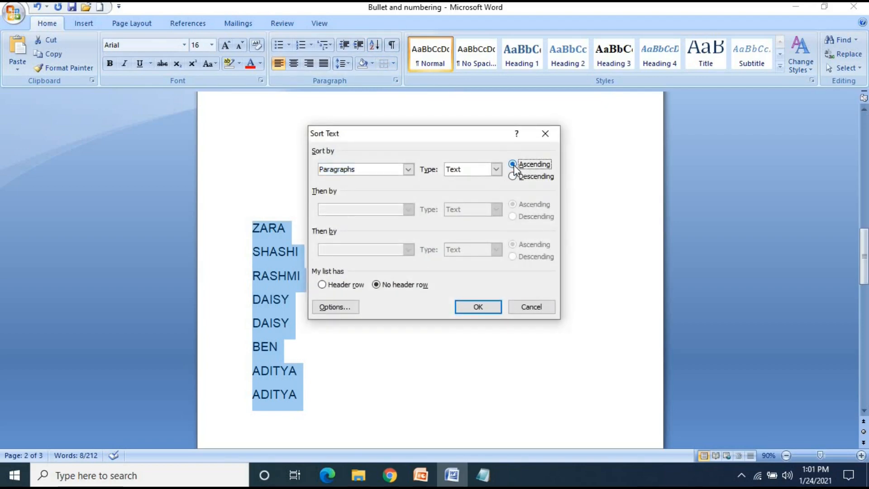
click(478, 306)
click(325, 289)
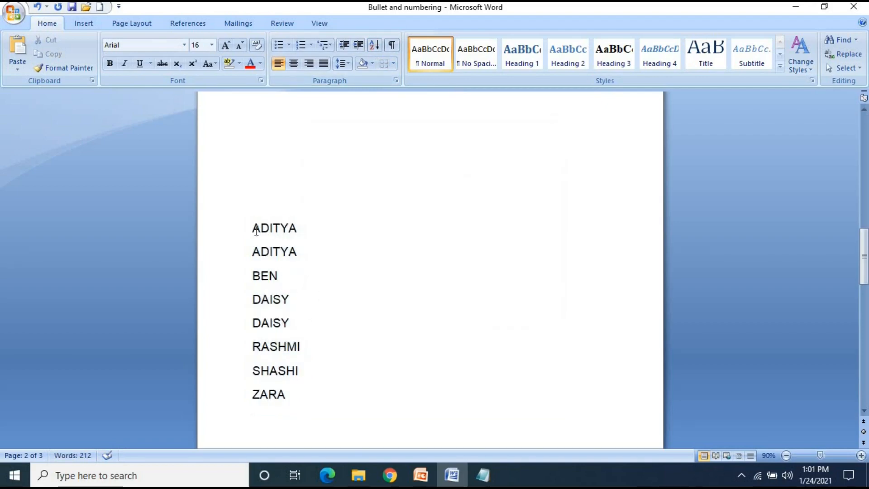
Check the alphabetical order of the ascending name list from the first entry to the last
drag(254, 226, 268, 254)
click(254, 283)
click(259, 324)
click(262, 361)
click(261, 393)
click(301, 393)
drag(255, 208, 332, 354)
click(349, 285)
scroll(349, 285, down, 2)
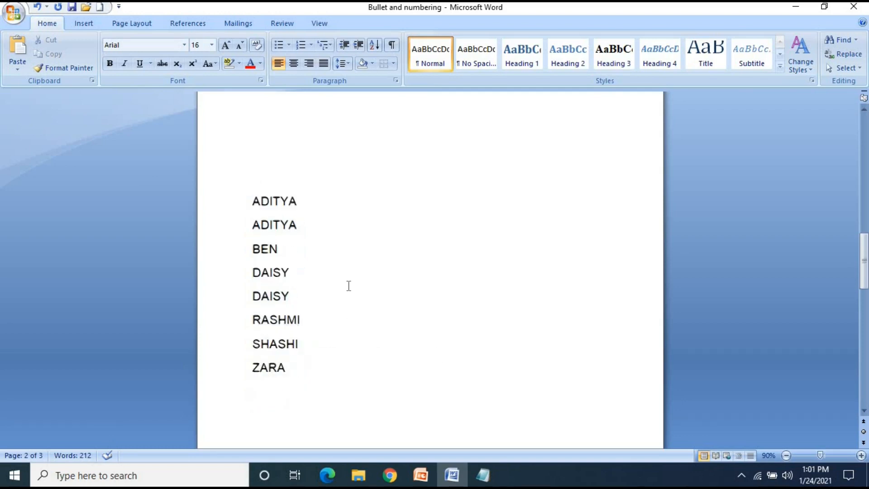
drag(251, 174, 324, 361)
click(318, 341)
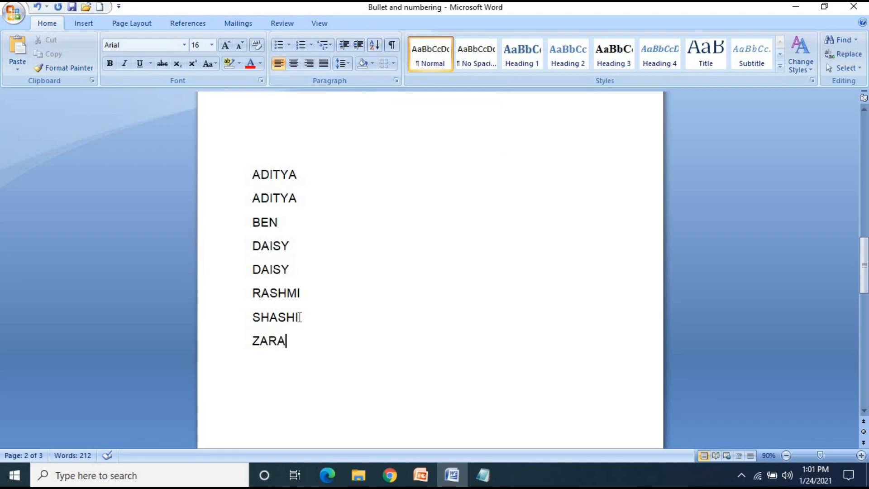
scroll(300, 317, down, 2)
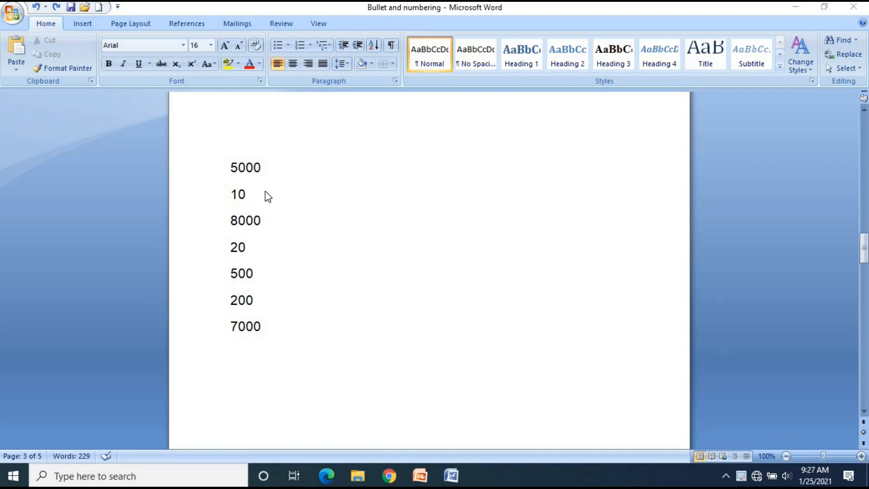
Sort the whole list of numbers by paragraphs as numbers in ascending order, with no header row
click(232, 166)
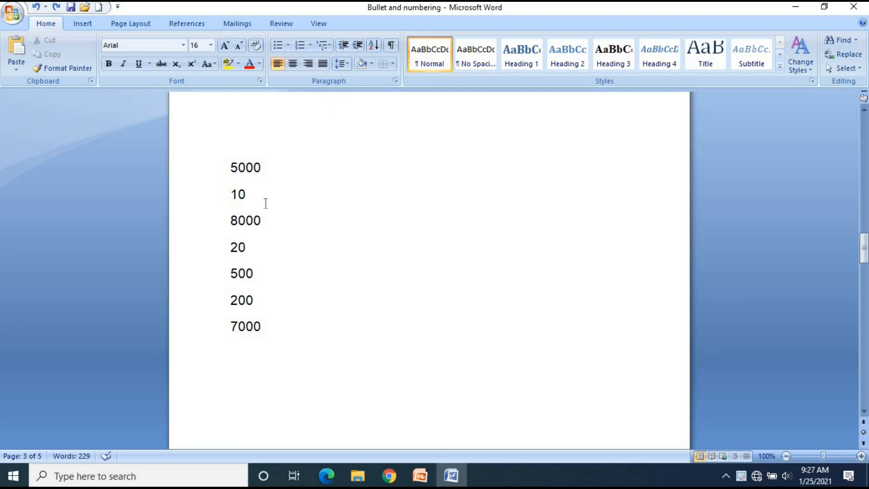
drag(262, 313, 262, 159)
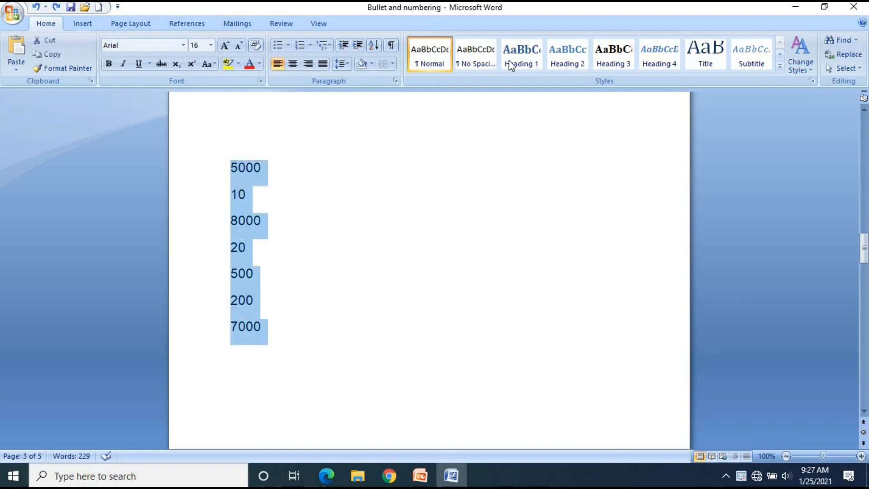
click(374, 45)
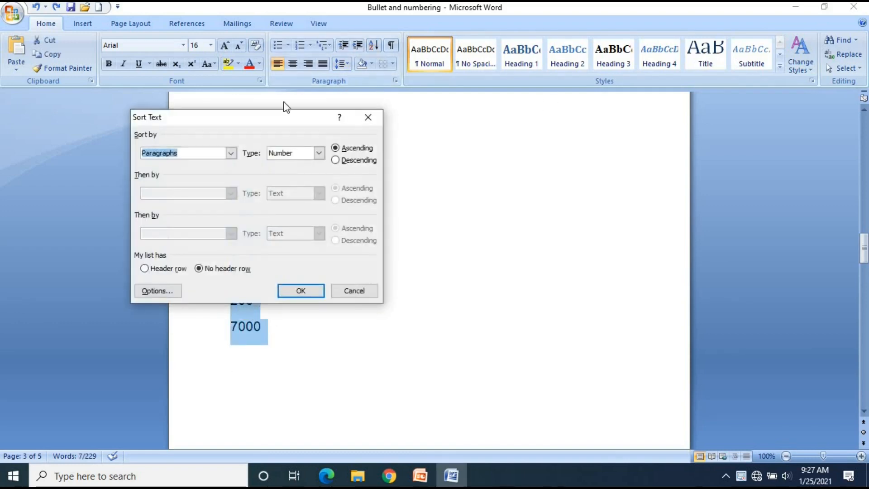
drag(422, 120, 641, 109)
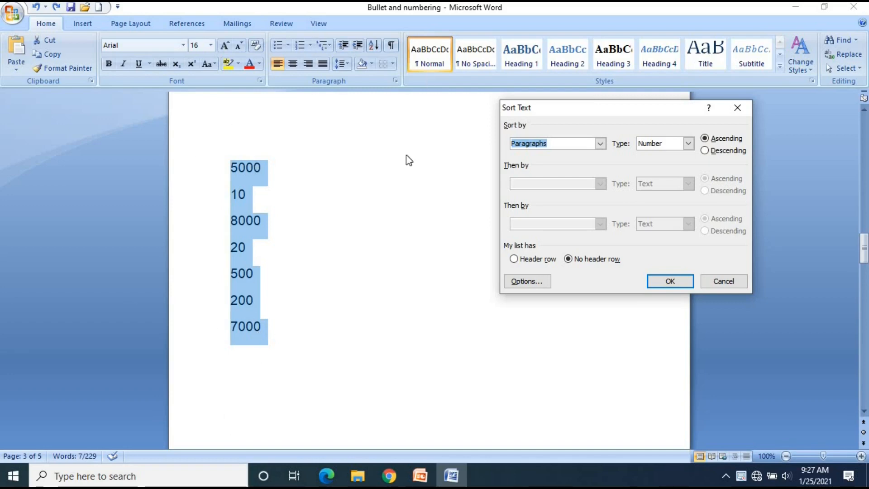
click(601, 143)
click(602, 144)
click(600, 143)
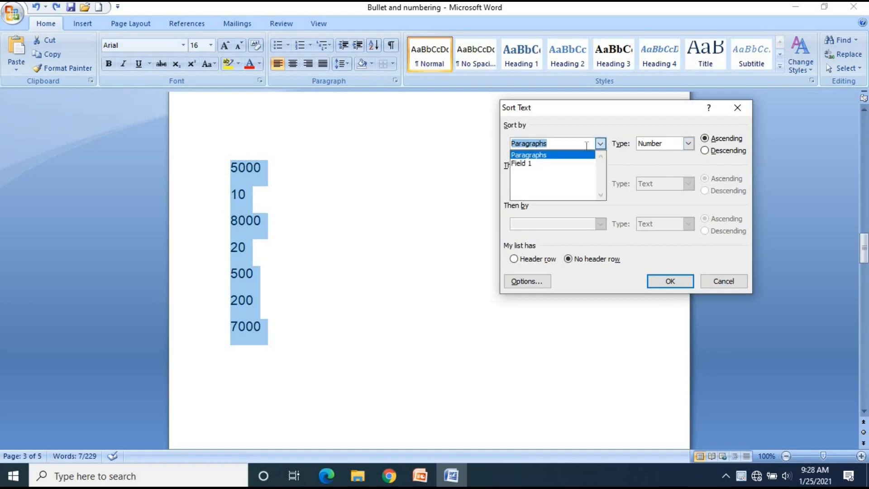
click(600, 143)
click(688, 148)
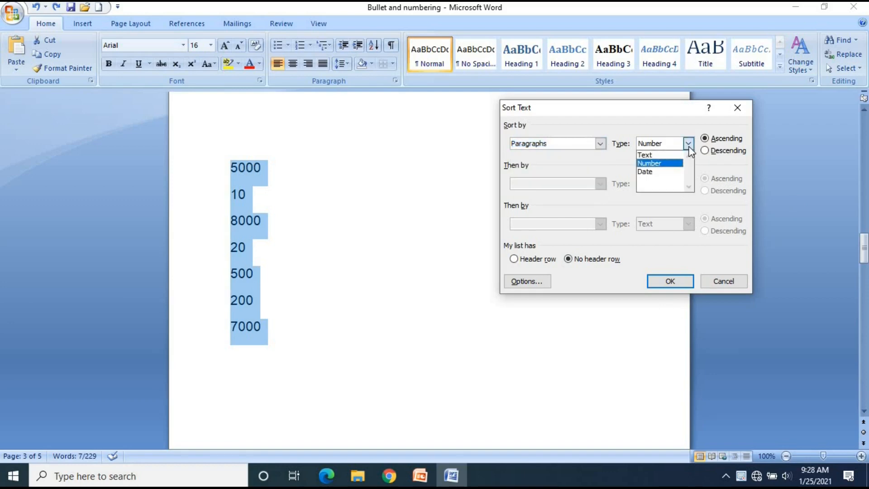
click(656, 164)
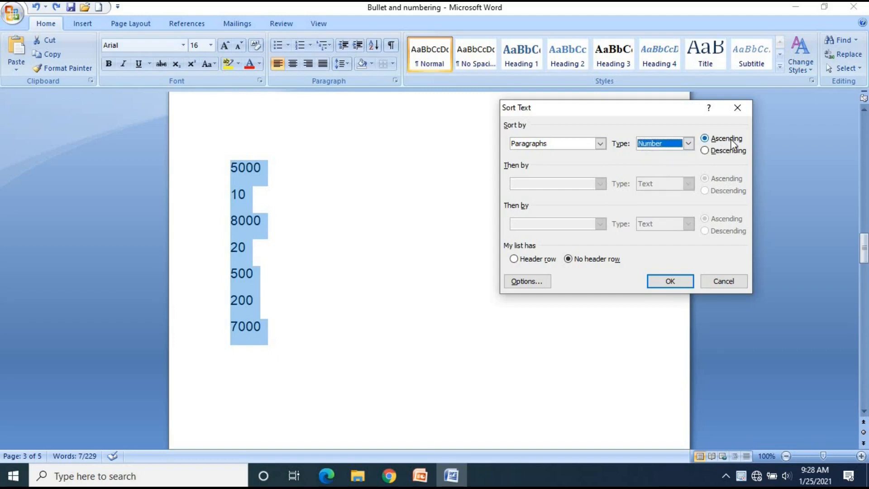
click(673, 284)
Check the order of the ascending number list from the smallest value to the largest
click(249, 167)
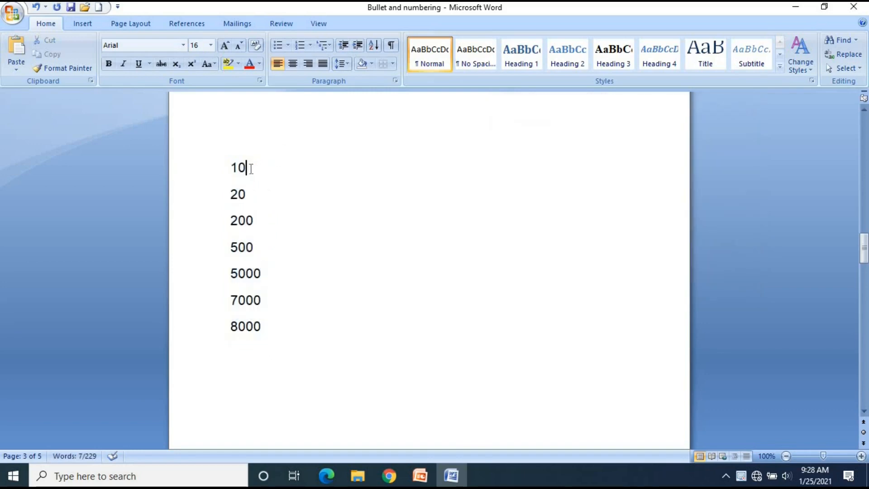
click(252, 193)
click(263, 218)
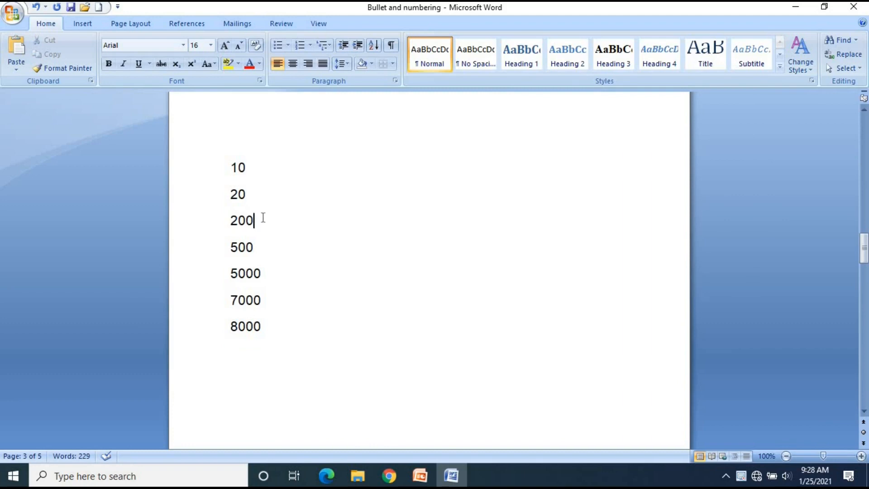
click(268, 244)
click(265, 272)
click(264, 299)
click(264, 328)
drag(227, 163, 274, 328)
click(248, 168)
click(250, 195)
click(262, 225)
click(262, 274)
Sort the whole list of numbers by paragraphs as numbers in descending order
drag(230, 167, 287, 325)
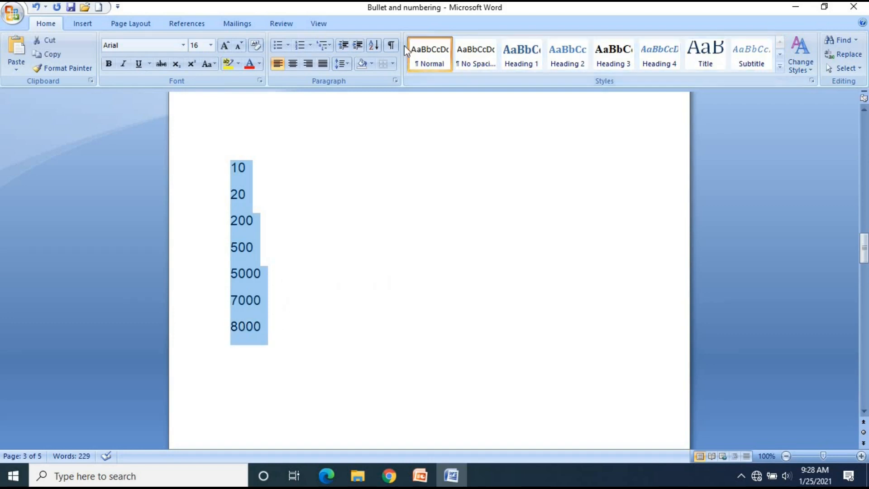
click(373, 45)
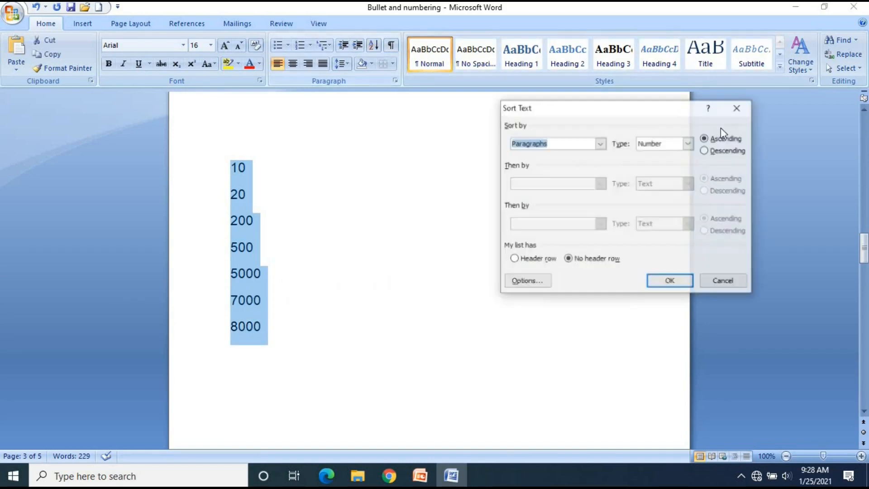
click(711, 154)
click(670, 281)
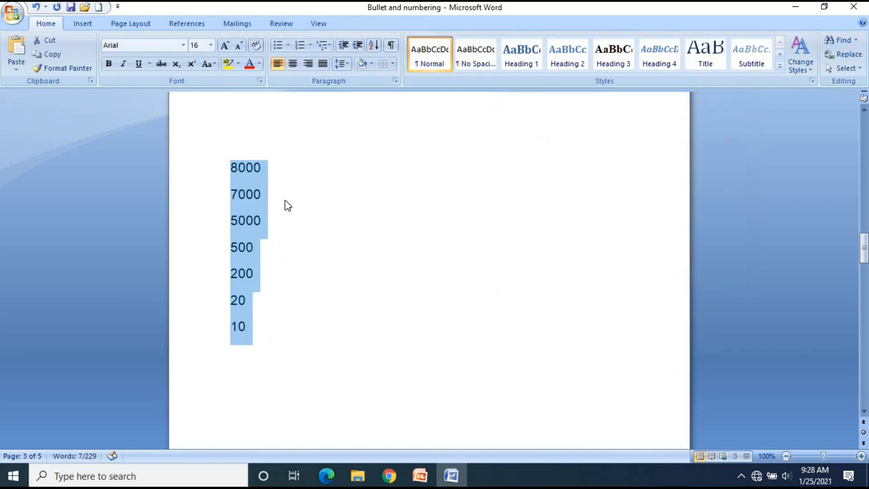
Check the order of the descending number list from the largest value to the smallest
click(285, 198)
click(265, 170)
click(265, 228)
click(264, 252)
click(262, 269)
click(261, 177)
click(260, 197)
click(263, 224)
click(253, 250)
click(254, 273)
click(250, 301)
click(250, 324)
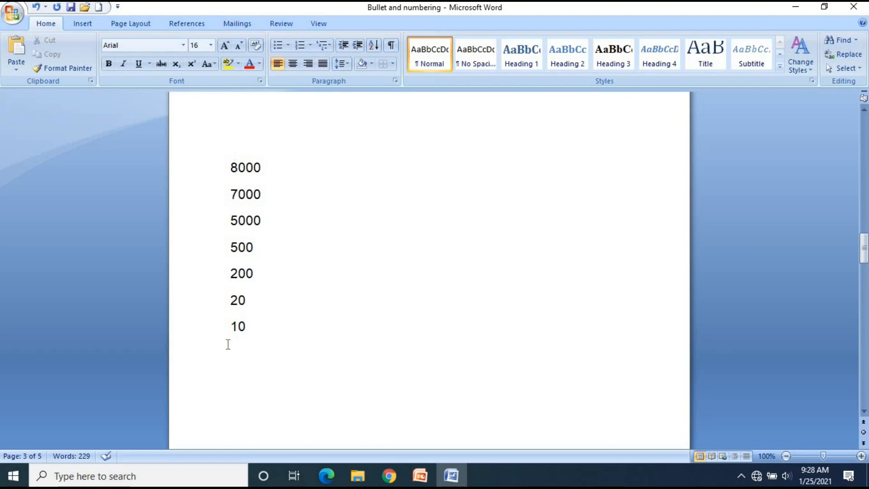
click(265, 174)
click(264, 202)
click(264, 217)
Review the bill numbers, names and billing amounts in the billing table below the number list
scroll(280, 263, down, 10)
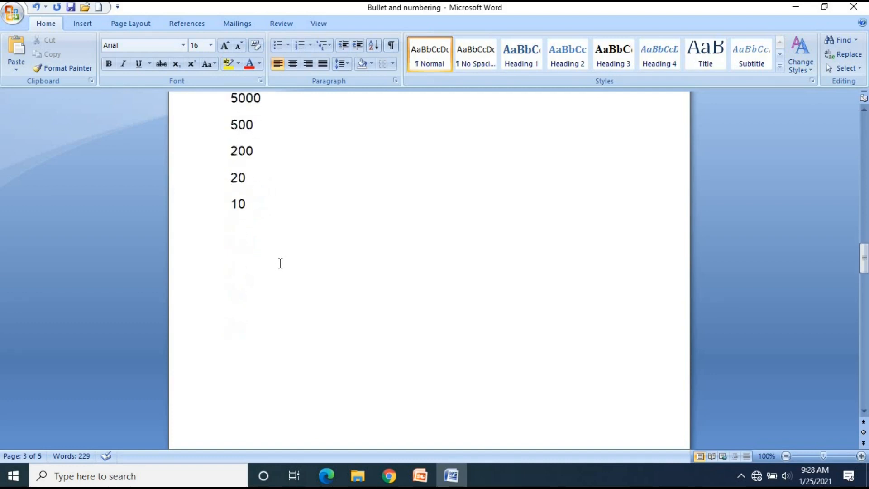
scroll(280, 263, down, 10)
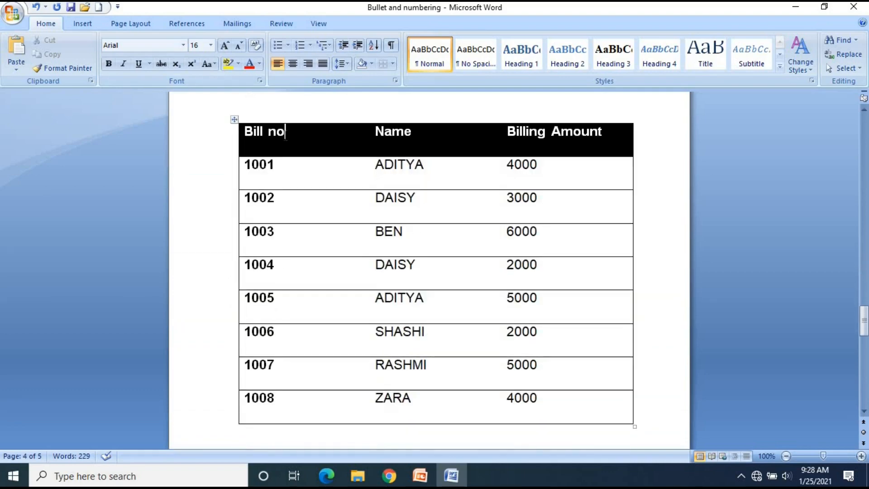
click(286, 136)
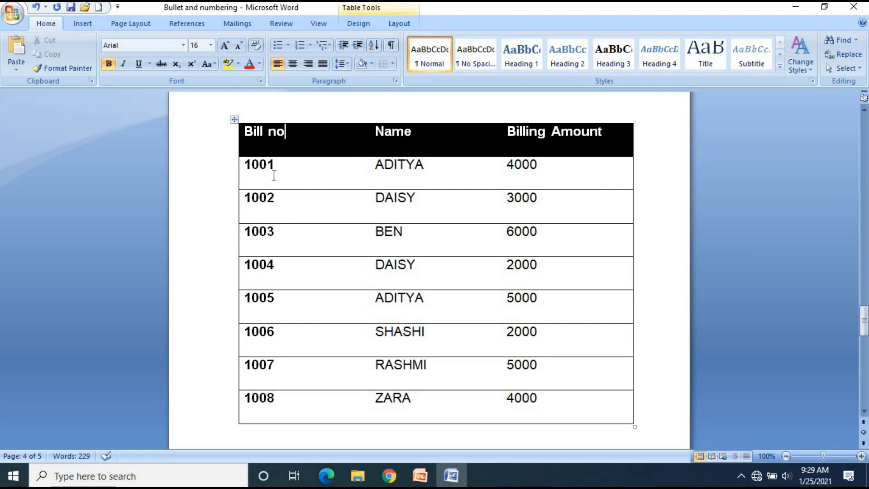
click(281, 203)
click(281, 244)
click(278, 267)
click(279, 298)
click(278, 164)
click(549, 165)
click(428, 202)
click(538, 202)
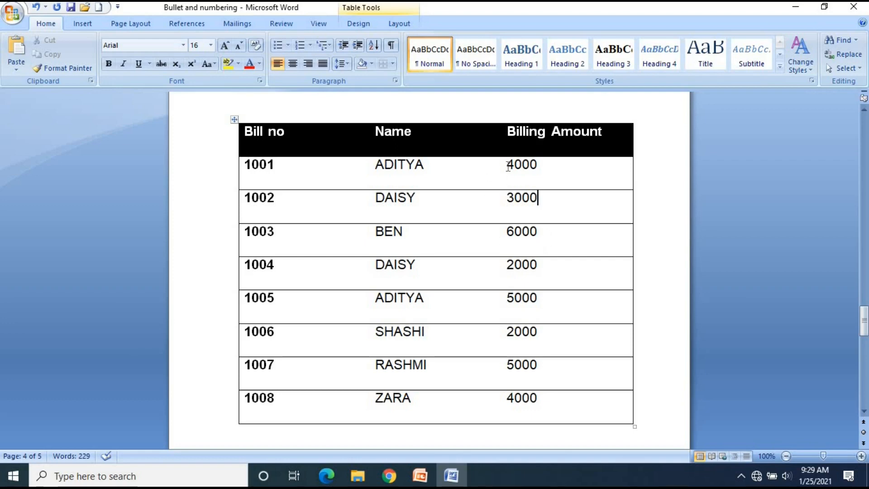
click(549, 165)
Sort the whole billing table by Billing Amount as a number in descending order, keeping the header row
click(233, 120)
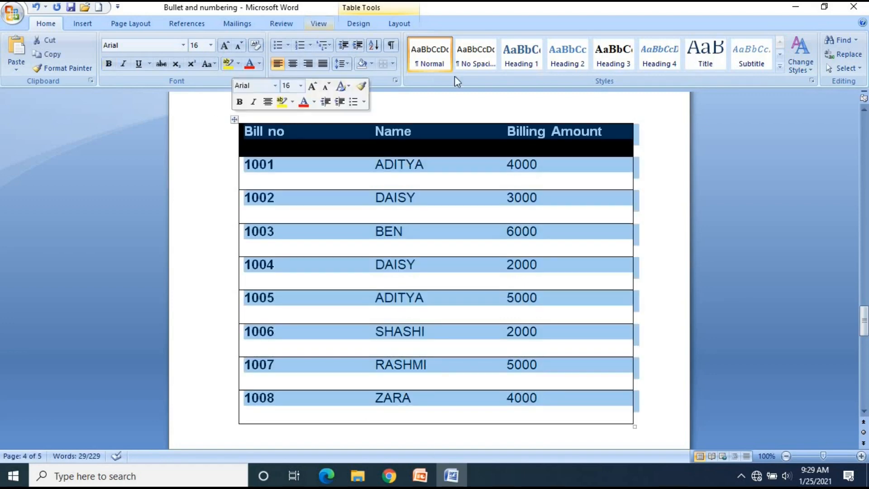
click(373, 45)
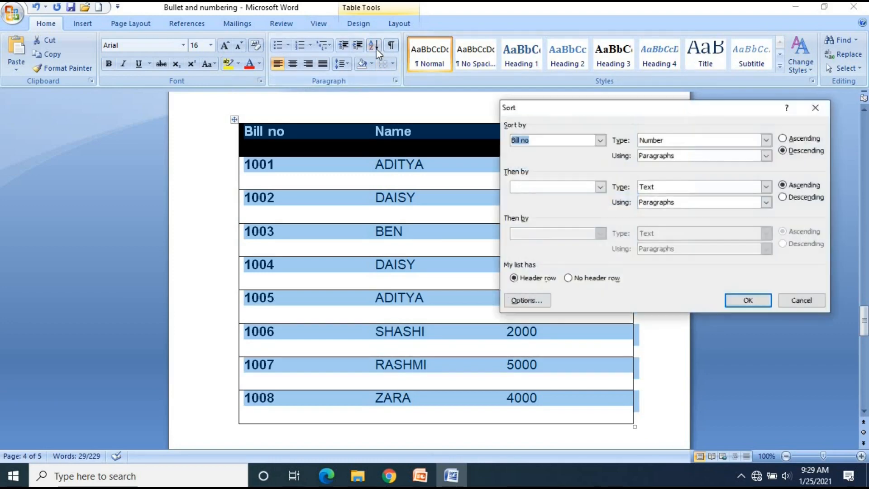
click(601, 142)
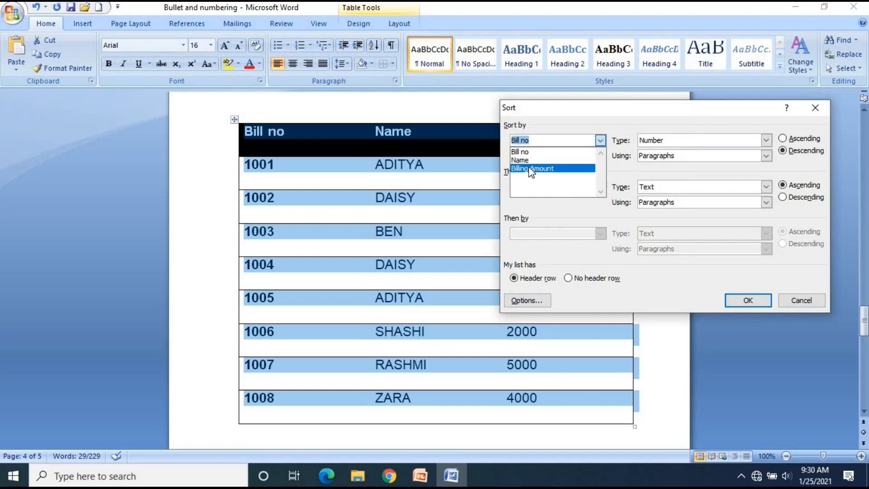
click(531, 169)
drag(742, 108, 395, 119)
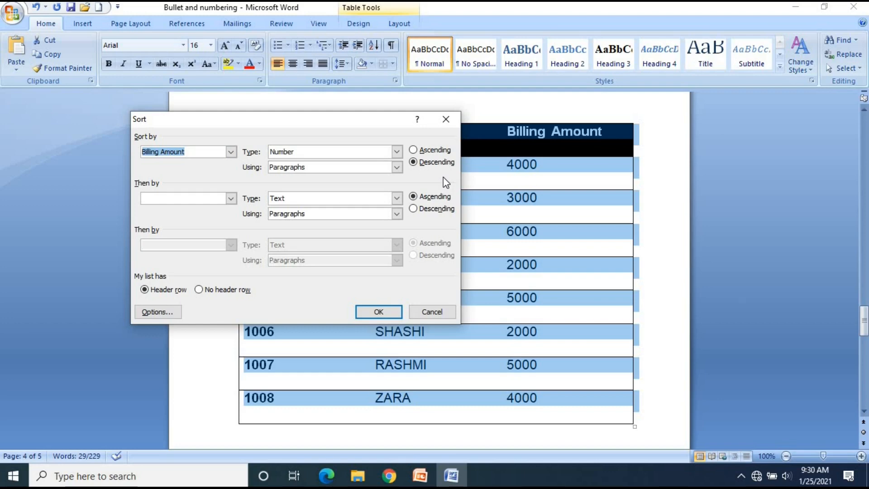
drag(341, 249, 354, 189)
click(240, 222)
click(298, 248)
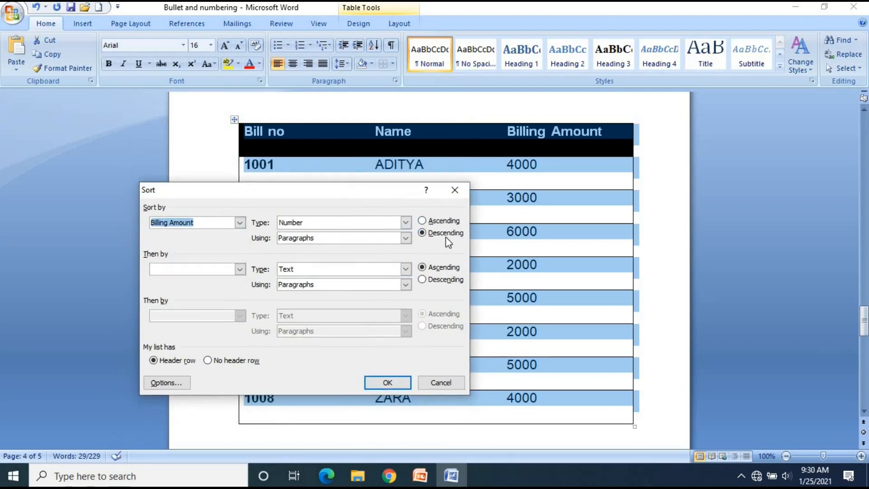
click(387, 382)
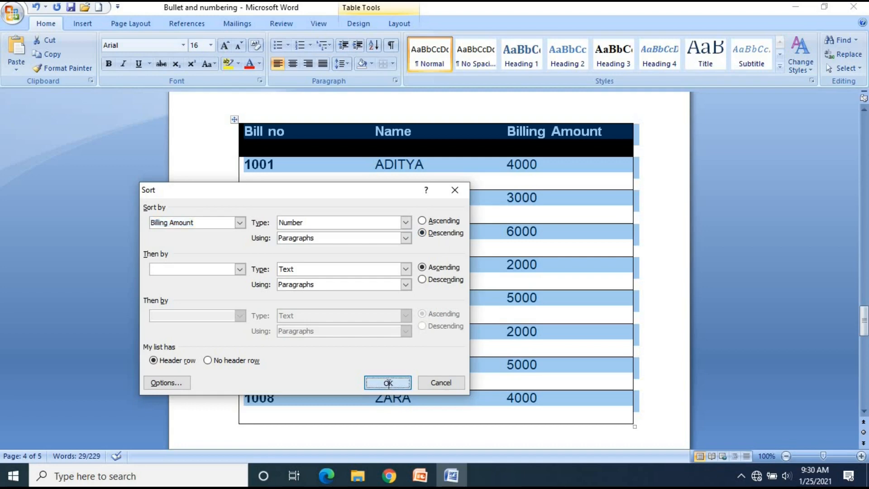
Check the names and billing amounts in the descending table row by row
click(557, 167)
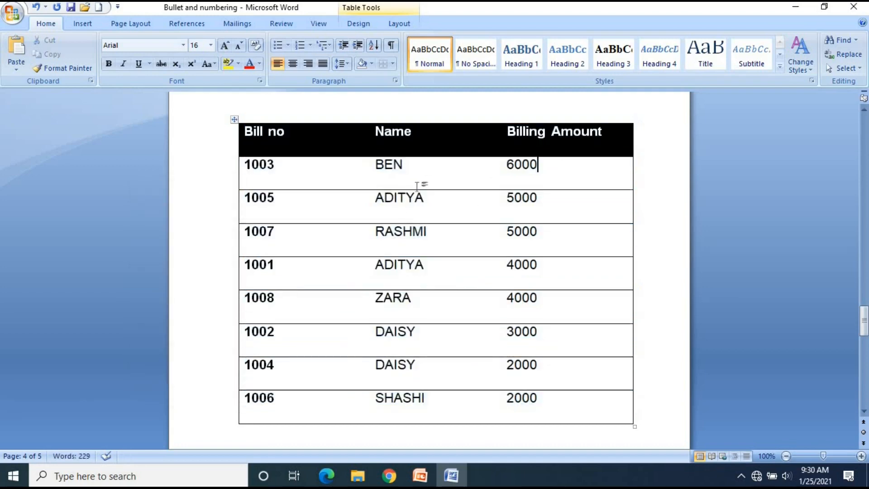
click(425, 200)
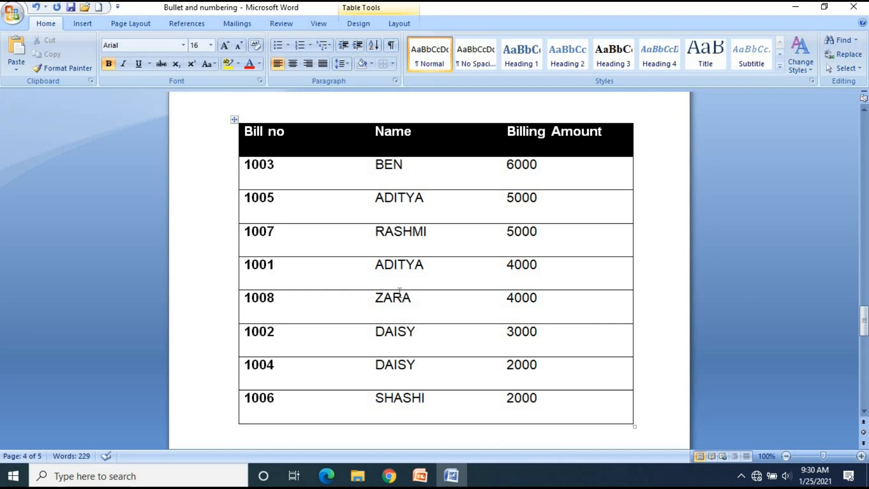
click(439, 268)
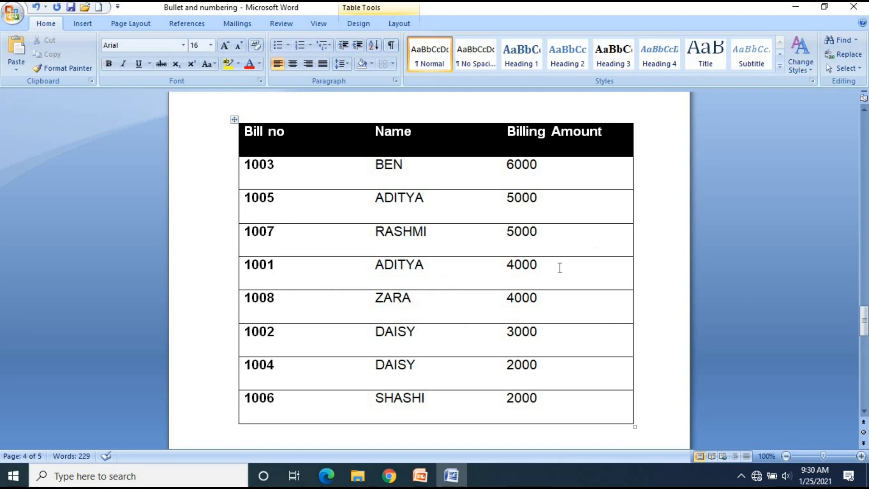
click(412, 302)
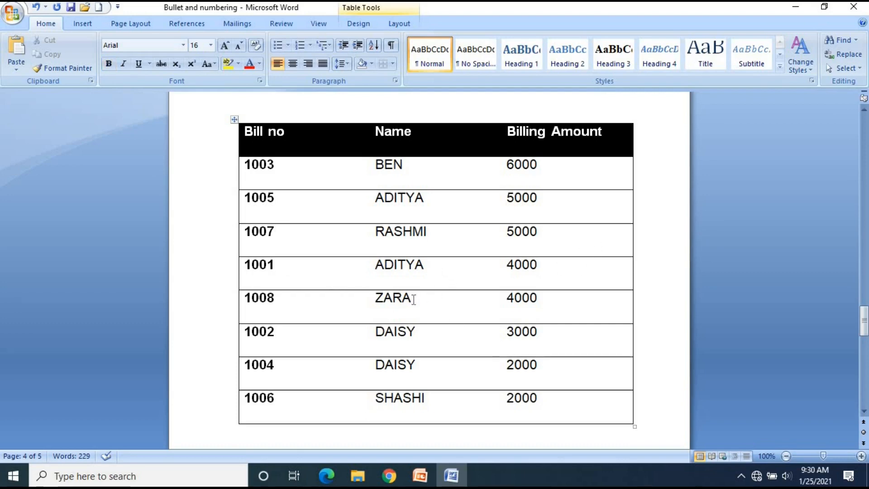
click(545, 302)
click(422, 335)
click(542, 332)
Sort the whole billing table by Billing Amount as a number in ascending order
click(234, 119)
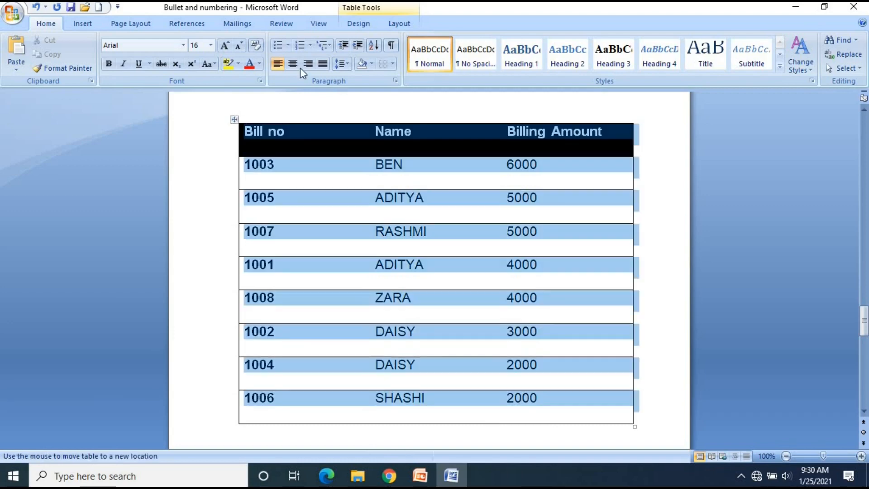
click(374, 45)
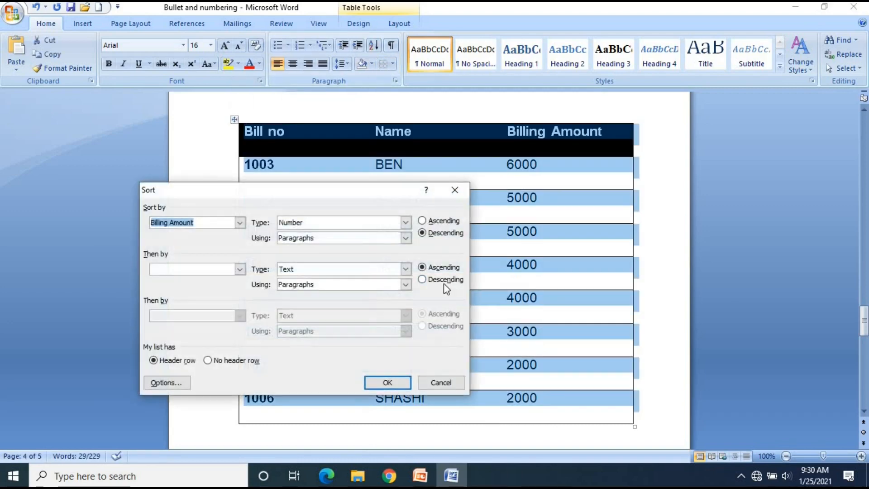
click(435, 222)
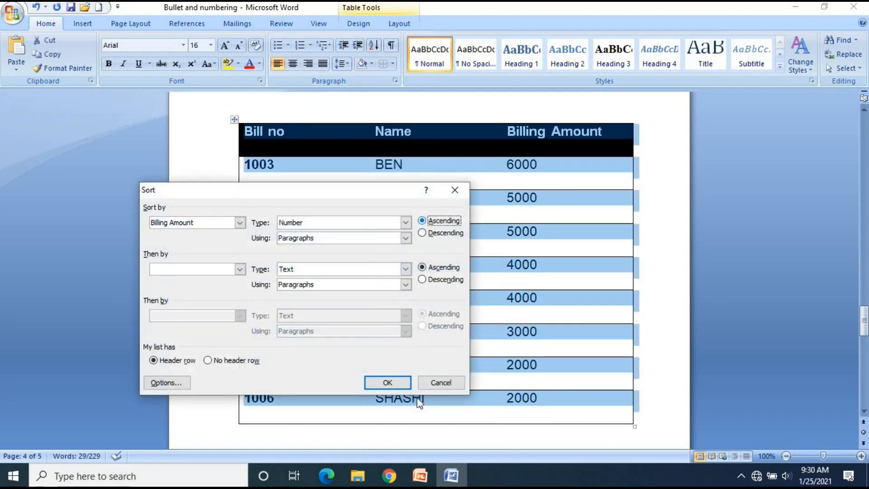
click(393, 382)
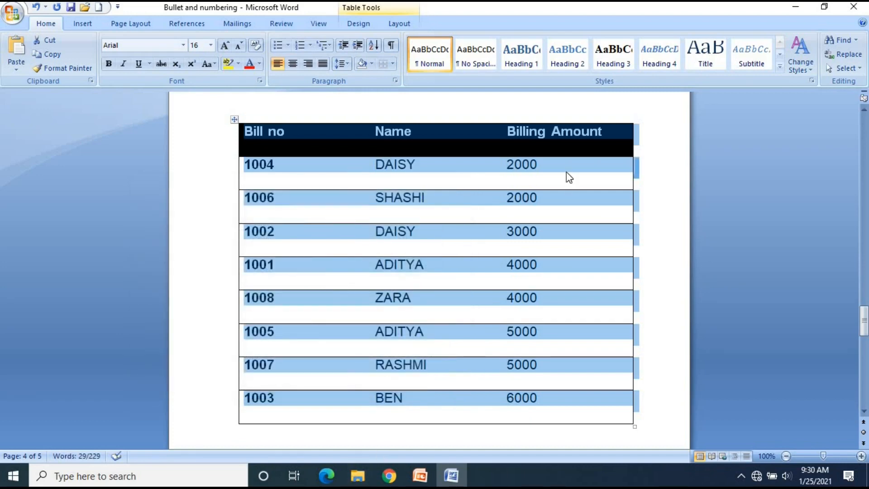
Check the name and bill number in the first row of the table sorted by ascending billing amount
click(397, 178)
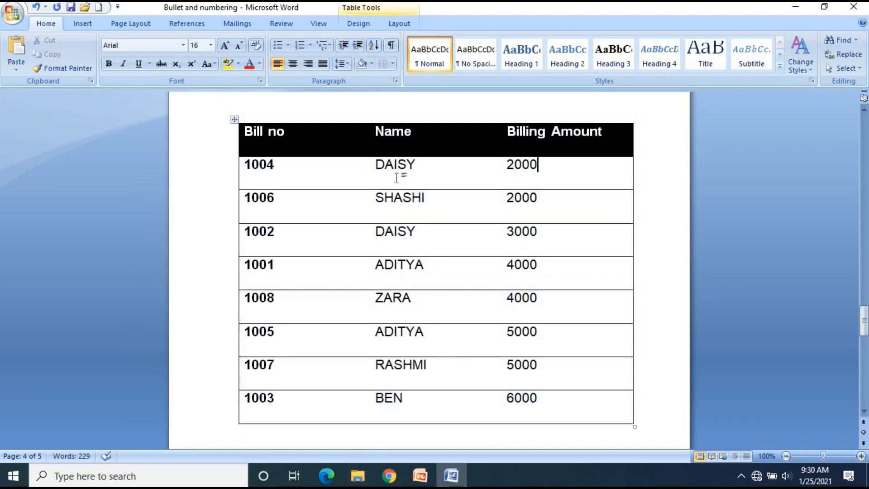
click(279, 168)
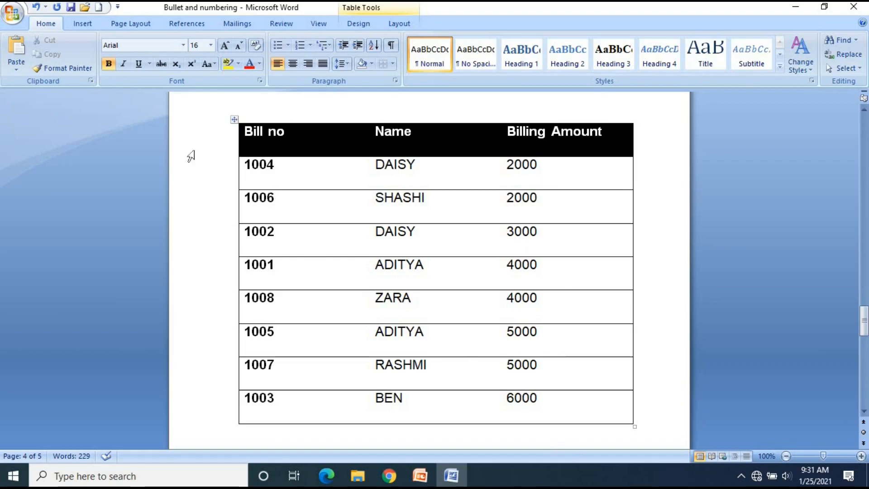
key(ctrl+z)
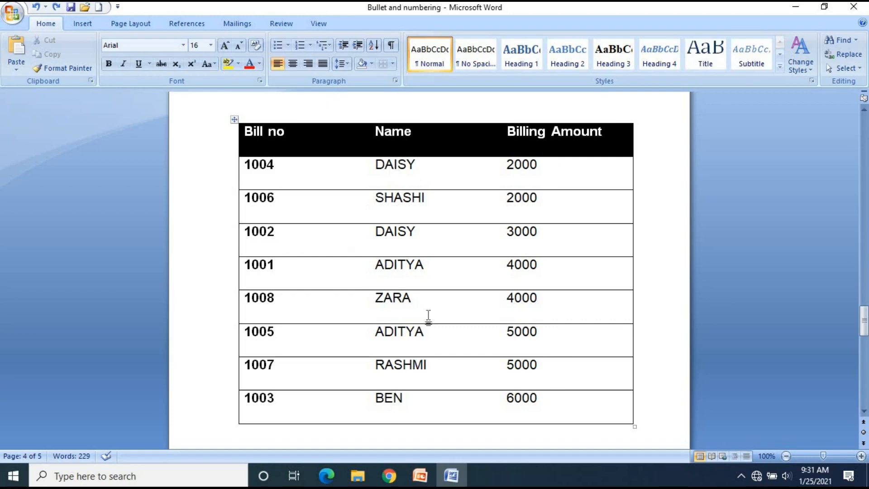
Sort the whole billing table by Name as text in ascending order, keeping the header row
click(235, 120)
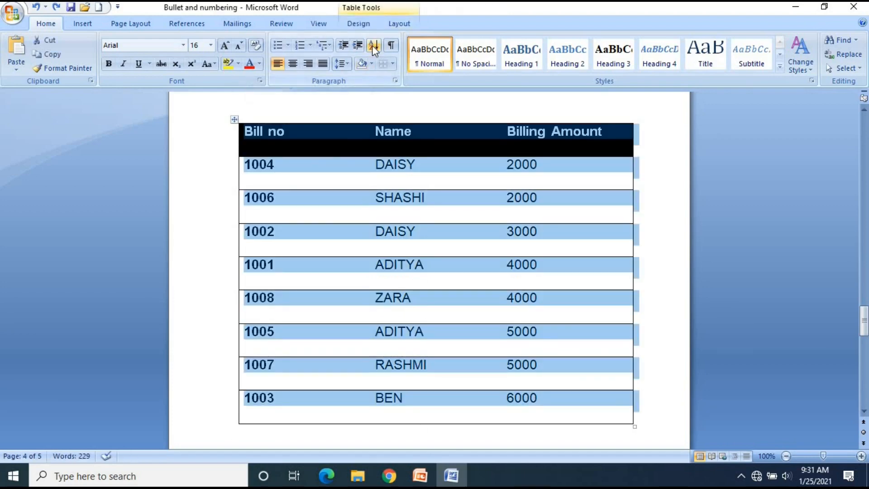
click(372, 45)
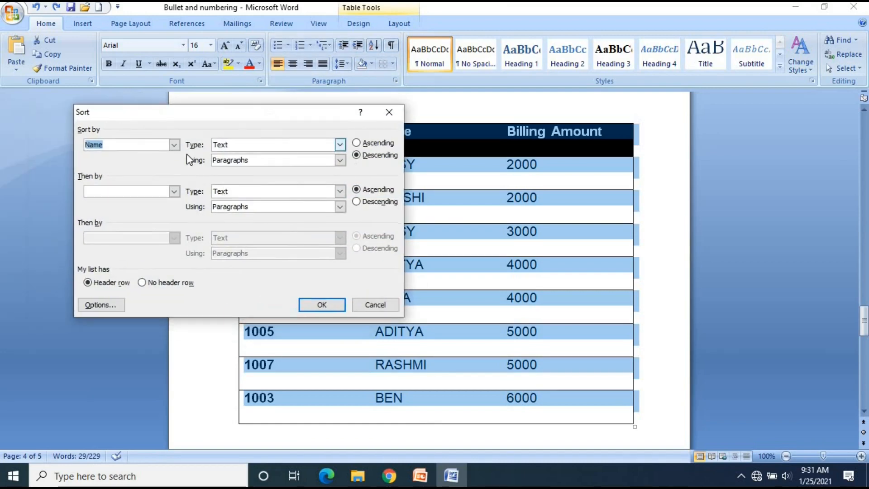
click(176, 147)
click(170, 161)
click(375, 144)
drag(327, 111, 275, 153)
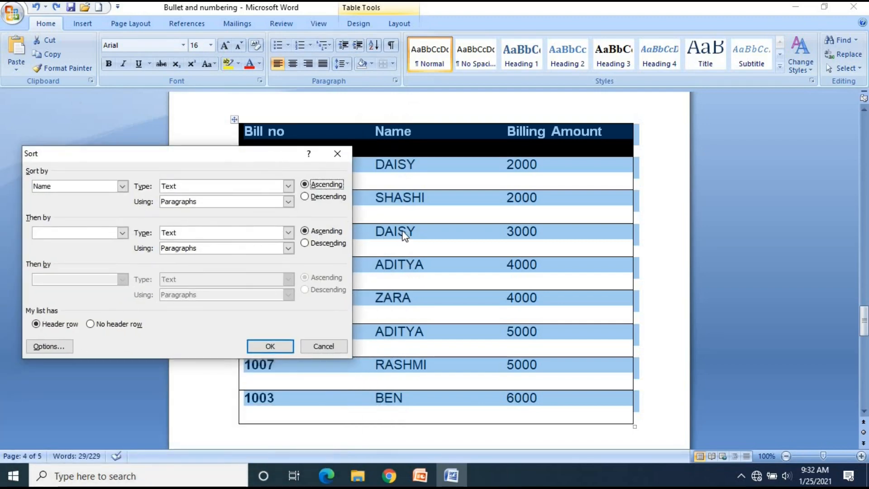
click(279, 348)
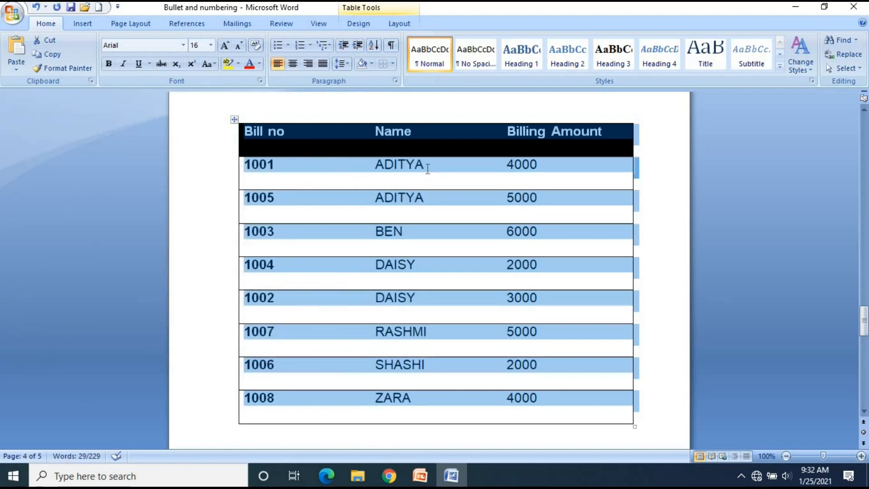
Check the name, bill number and billing amount in the first two rows of the table sorted by ascending name
click(427, 168)
click(278, 171)
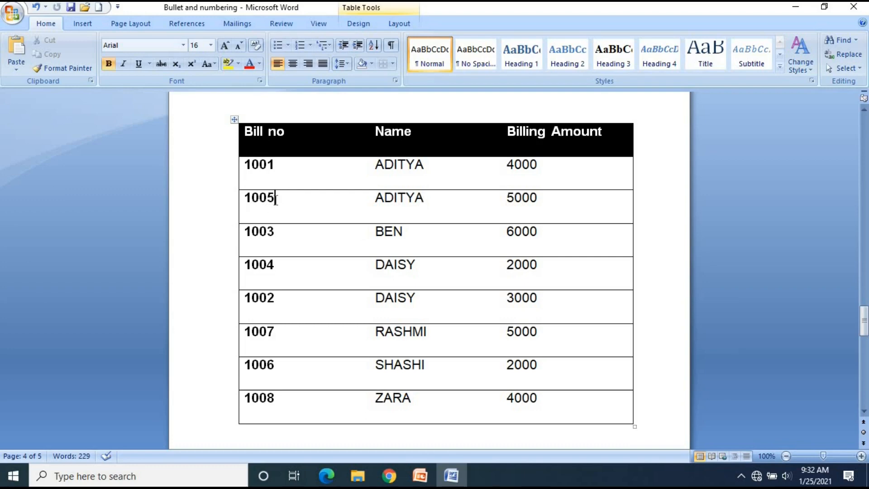
click(543, 202)
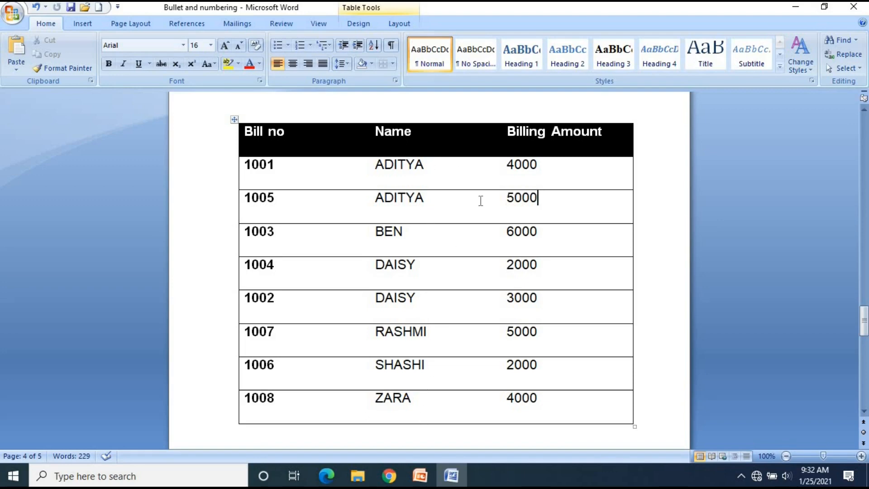
Sort the whole billing table by Name as text in descending order
click(234, 119)
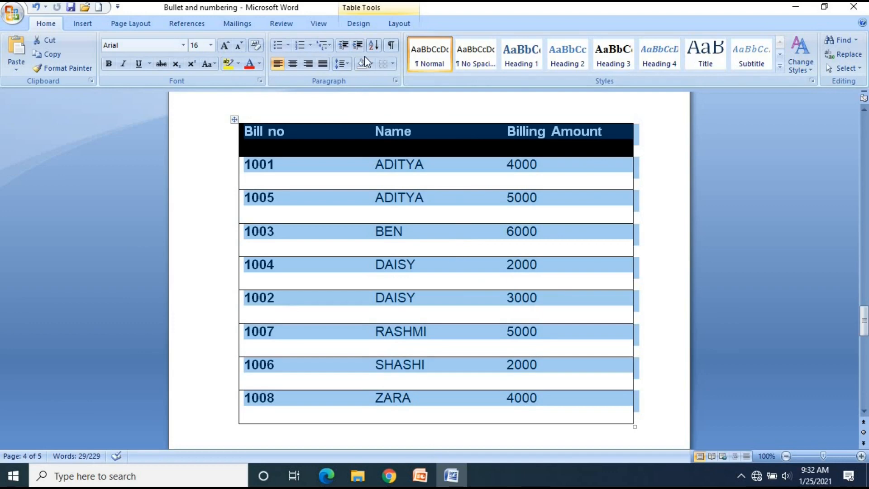
click(374, 47)
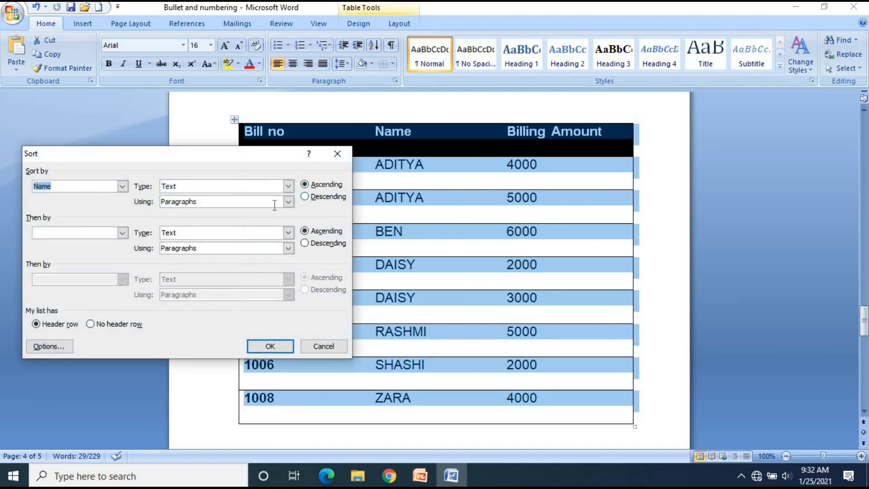
click(320, 198)
click(283, 347)
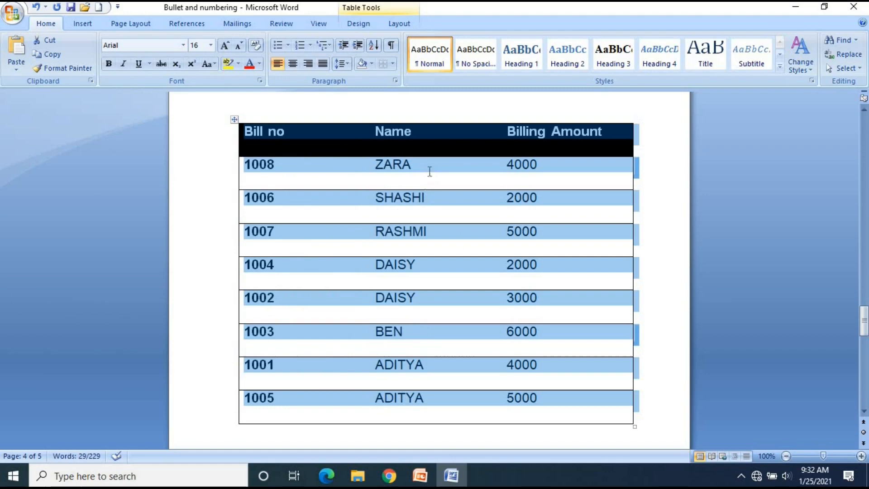
Check the order of the names in the descending table, along with the first row's bill number and billing amount
click(428, 170)
click(438, 236)
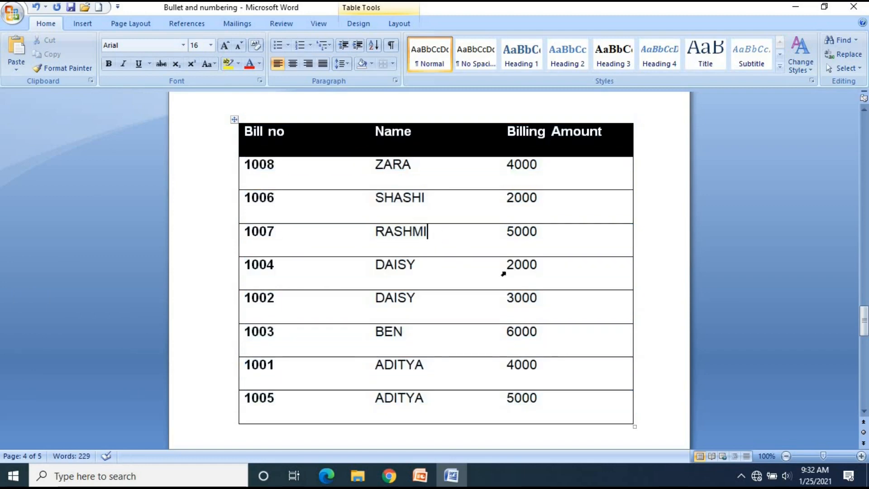
click(446, 176)
click(293, 167)
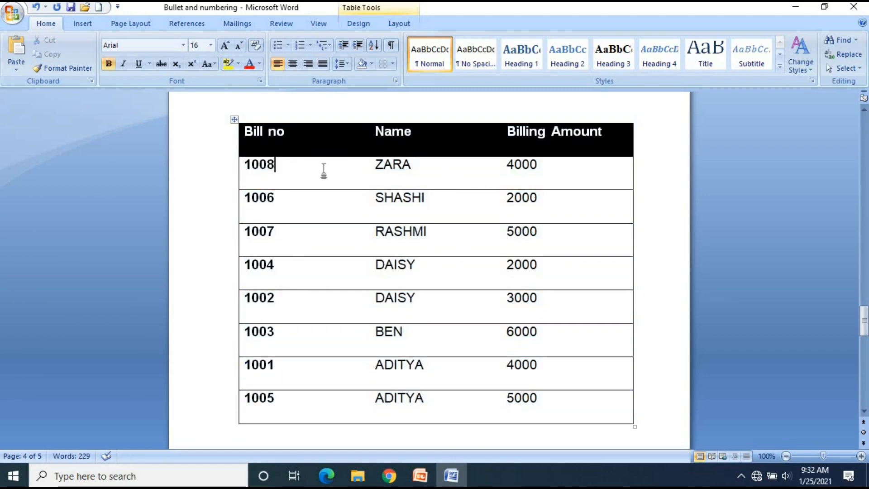
click(553, 168)
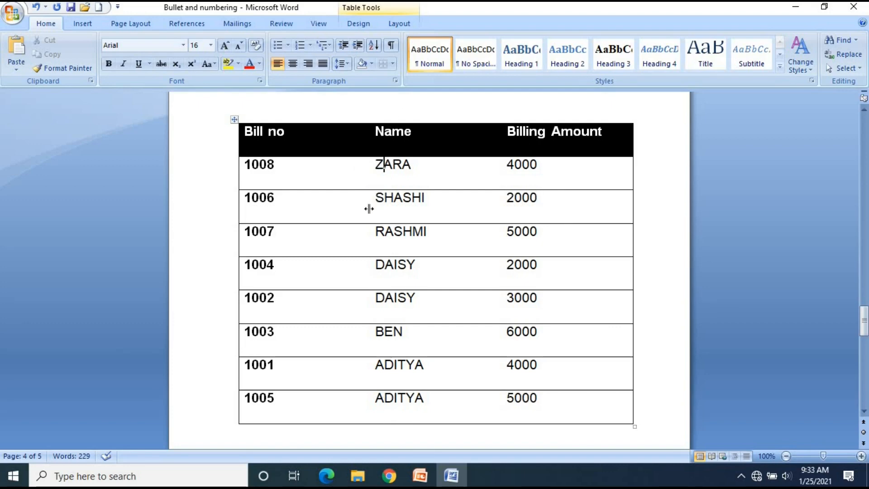
click(372, 238)
click(387, 252)
click(377, 265)
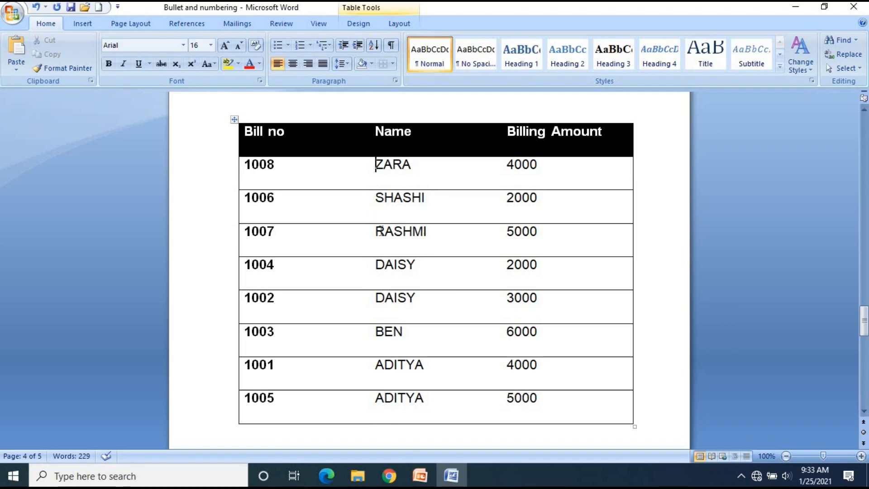
click(380, 278)
click(380, 298)
click(379, 331)
click(379, 365)
click(379, 399)
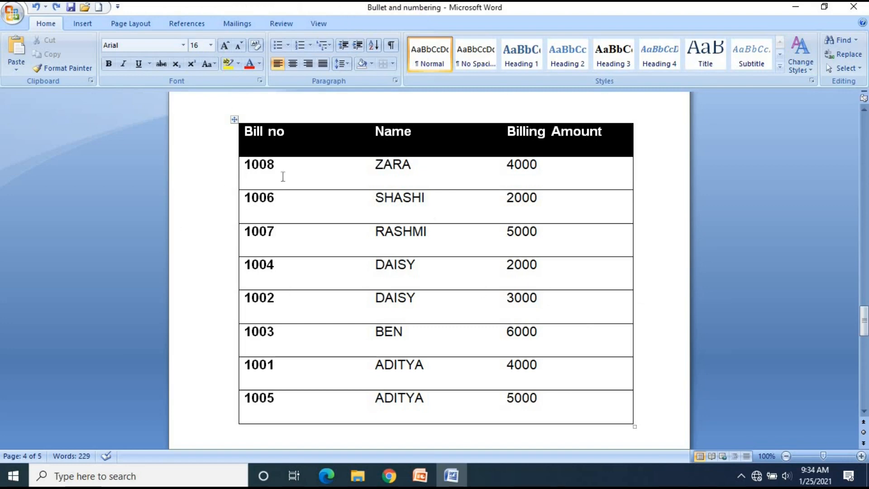
Examine the first row's name and the billing amounts in the first two rows of the table
click(413, 167)
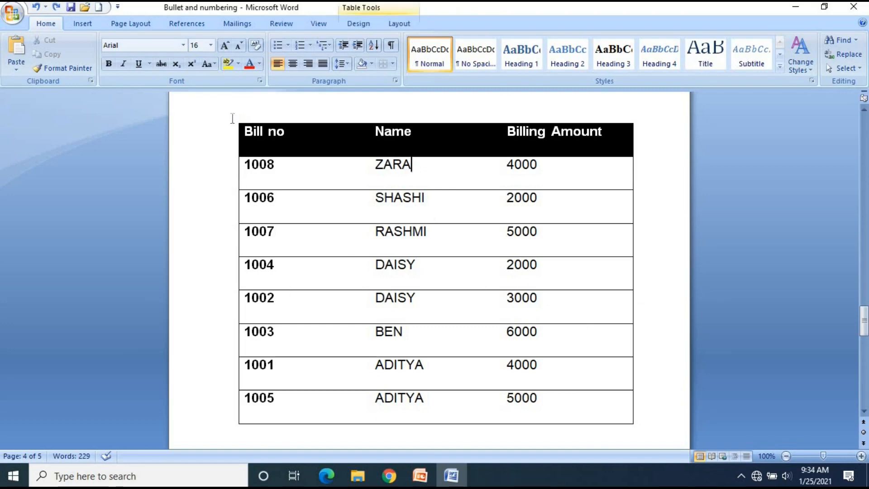
click(233, 118)
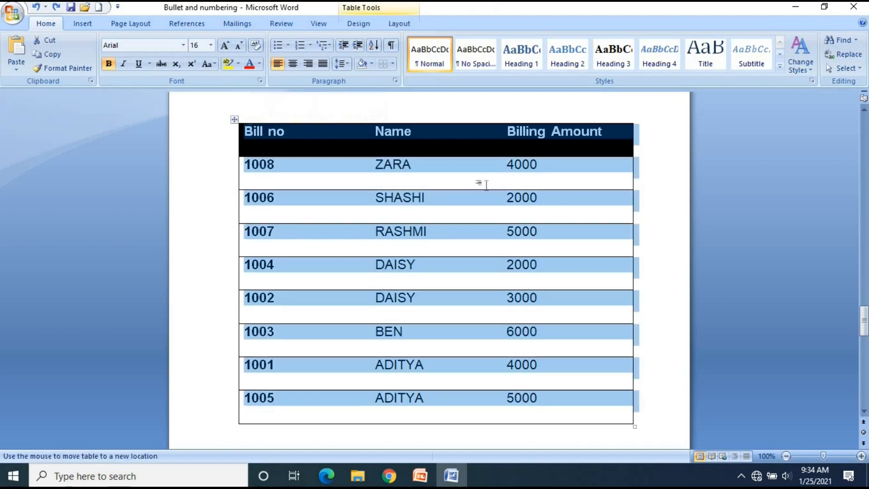
click(426, 177)
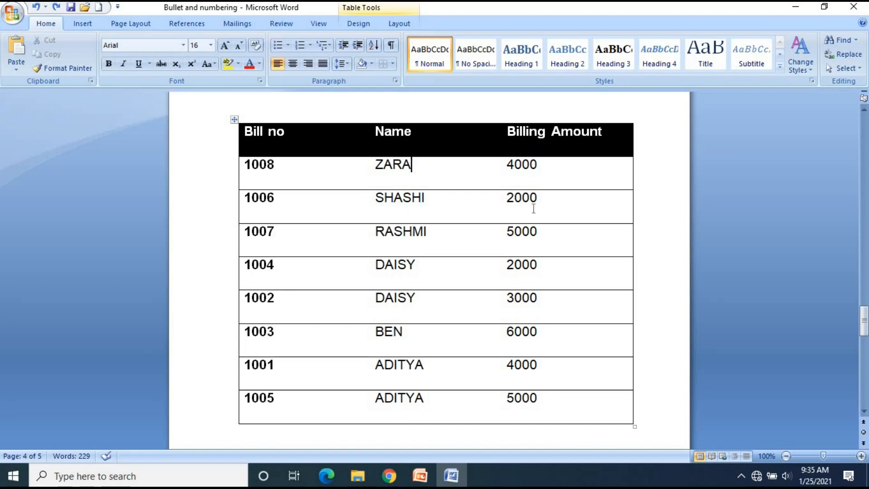
click(546, 184)
click(543, 202)
click(503, 169)
drag(505, 165, 561, 180)
click(561, 180)
Sort the whole billing table by Name as text ascending, then by Billing Amount as a number descending, keeping the header row
click(234, 119)
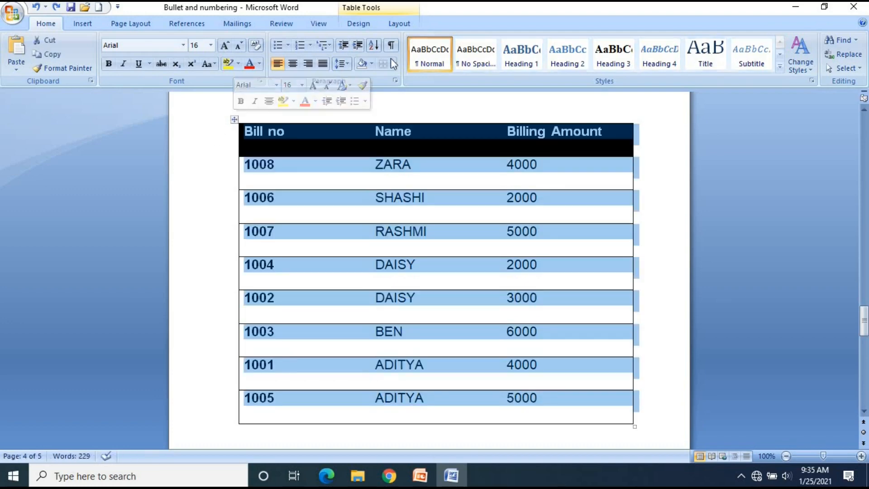
click(376, 45)
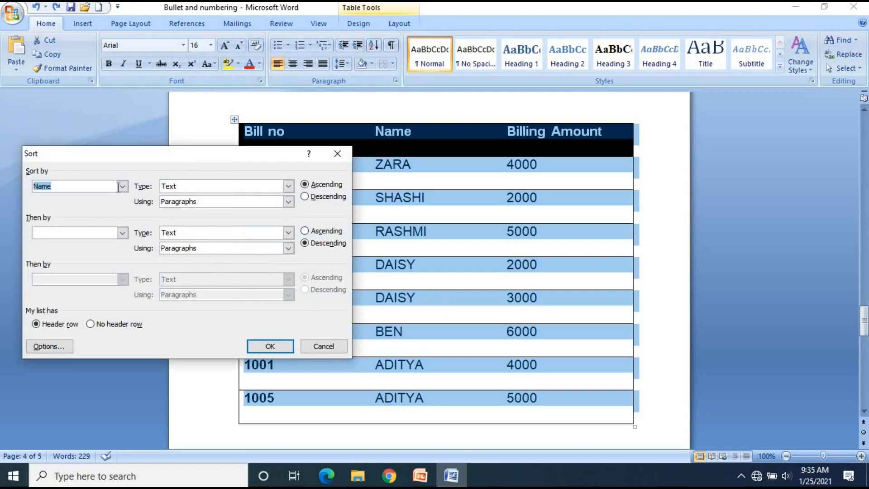
click(123, 186)
click(109, 206)
click(123, 232)
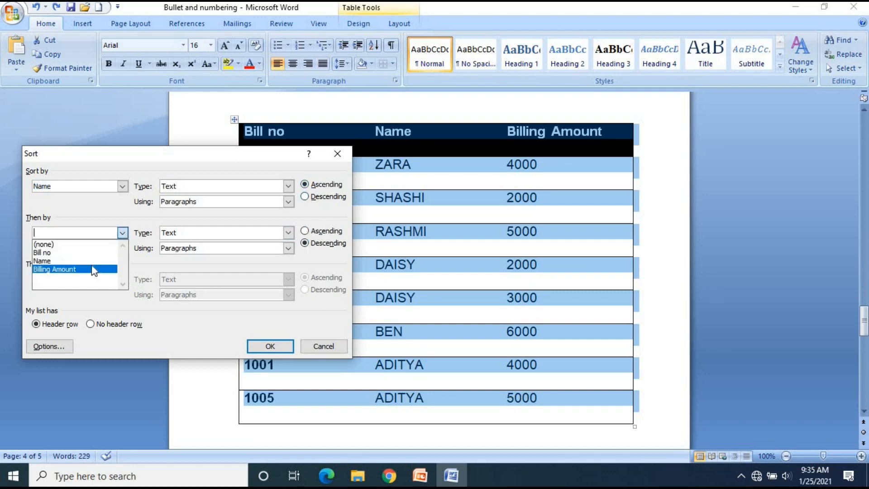
click(92, 269)
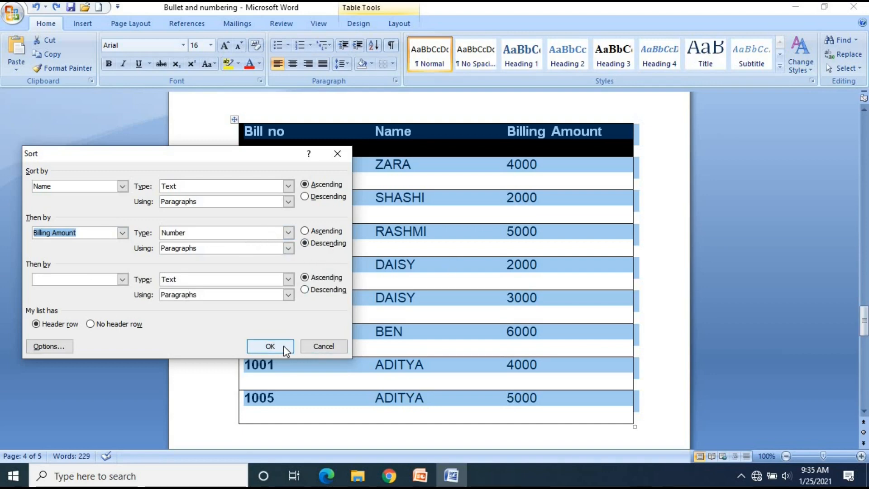
click(270, 346)
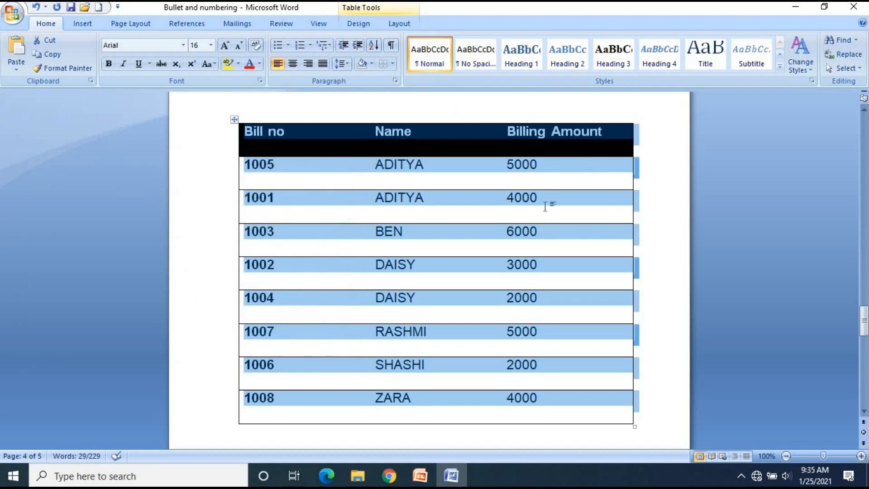
Check the ascending order of the names in the table sorted on two levels
click(546, 202)
click(429, 197)
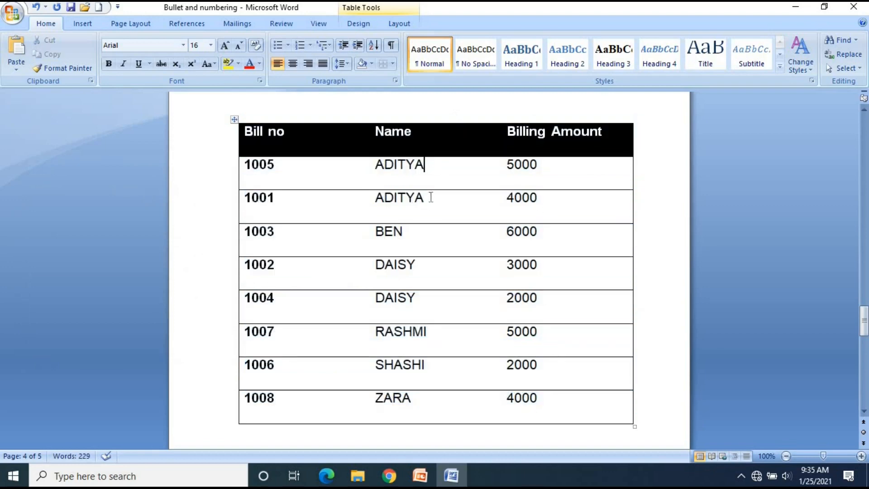
click(413, 235)
click(425, 275)
click(426, 301)
click(437, 335)
Compare the names and billing amounts of the first two rows of the table
double_click(510, 165)
click(550, 200)
drag(378, 166, 423, 166)
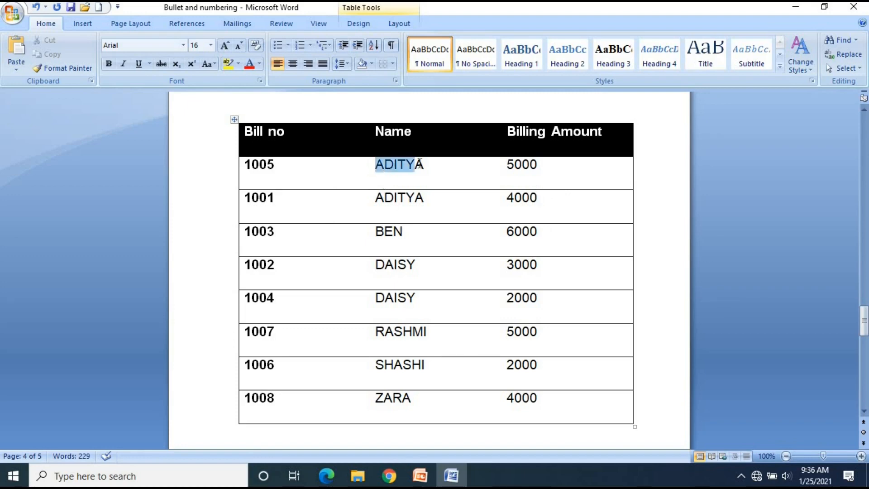
key(Right)
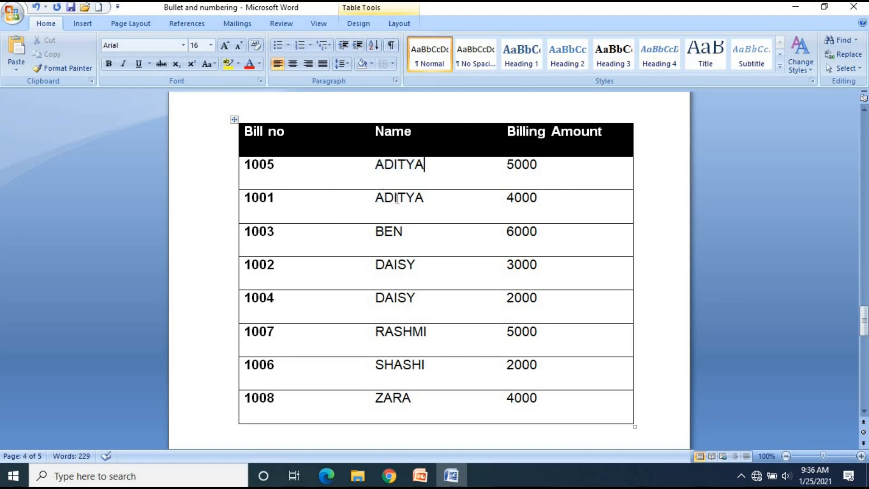
drag(377, 199, 423, 200)
key(Right)
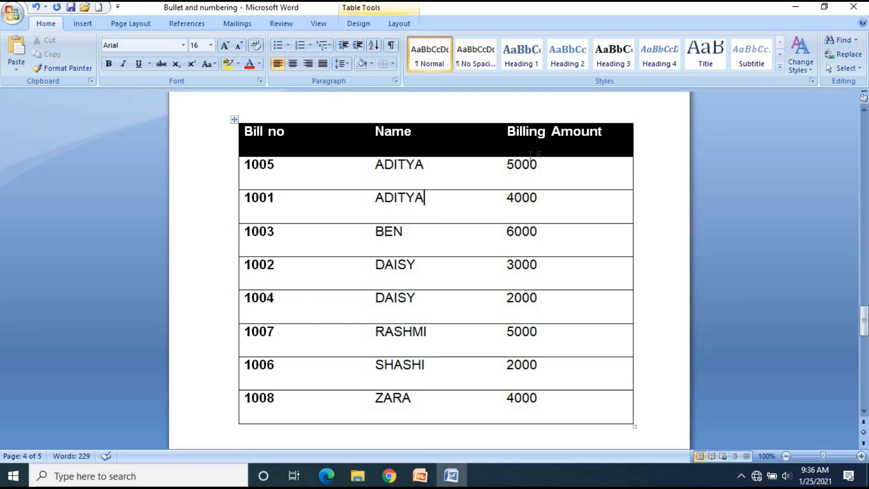
click(543, 169)
click(546, 199)
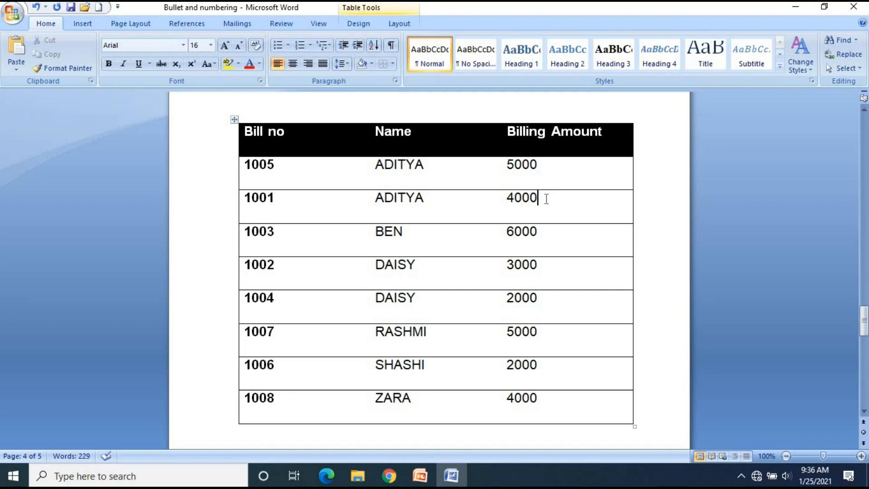
Examine how the bill numbers, names and billing amounts are ordered in the first four rows of the table
click(284, 165)
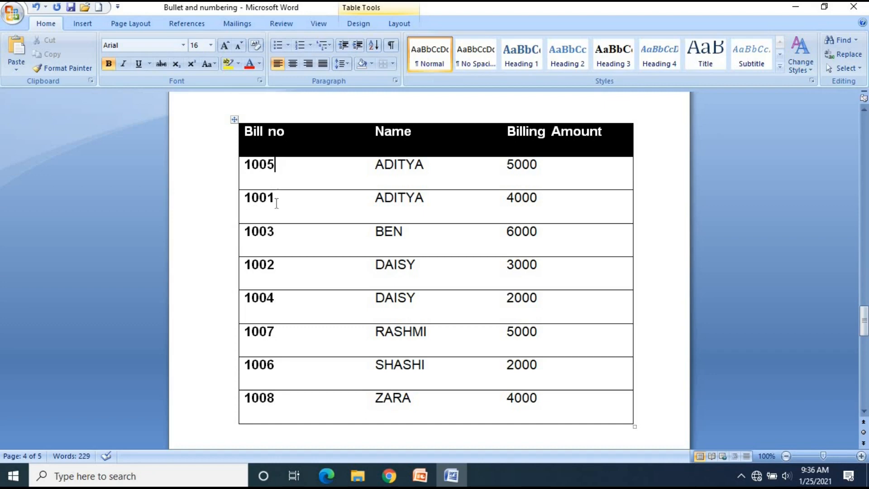
click(544, 163)
click(281, 200)
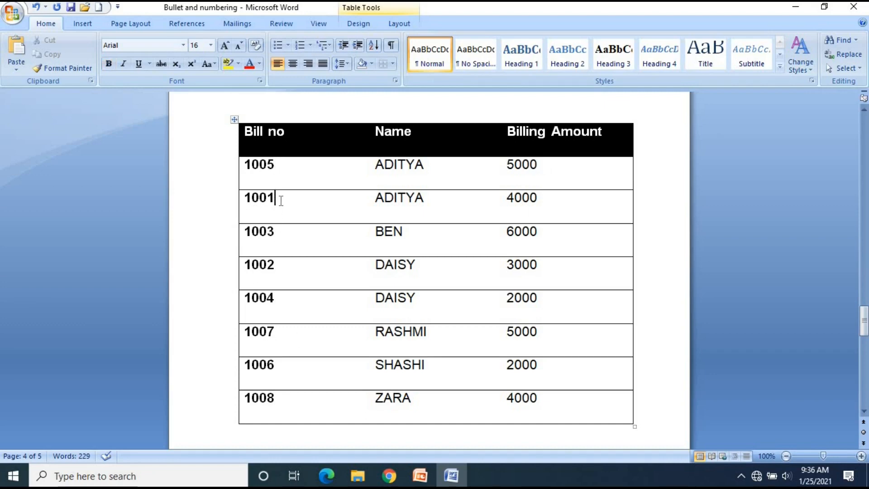
click(572, 203)
click(448, 164)
click(443, 214)
click(404, 234)
click(547, 250)
click(429, 283)
click(547, 268)
click(569, 169)
click(560, 204)
click(549, 165)
Check each name with its billing amount row by row from the third row to the last
click(434, 234)
click(545, 233)
click(437, 260)
click(558, 269)
click(423, 302)
click(547, 307)
click(467, 339)
click(534, 343)
click(442, 374)
click(557, 369)
click(436, 407)
click(538, 398)
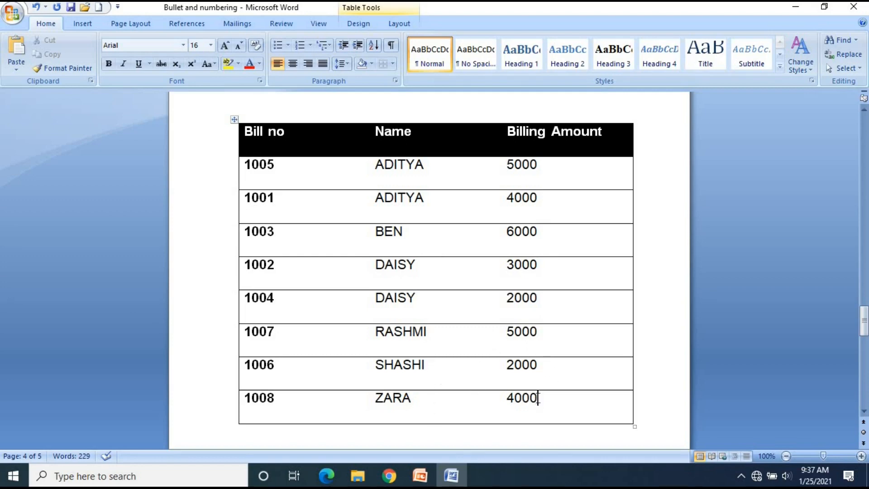